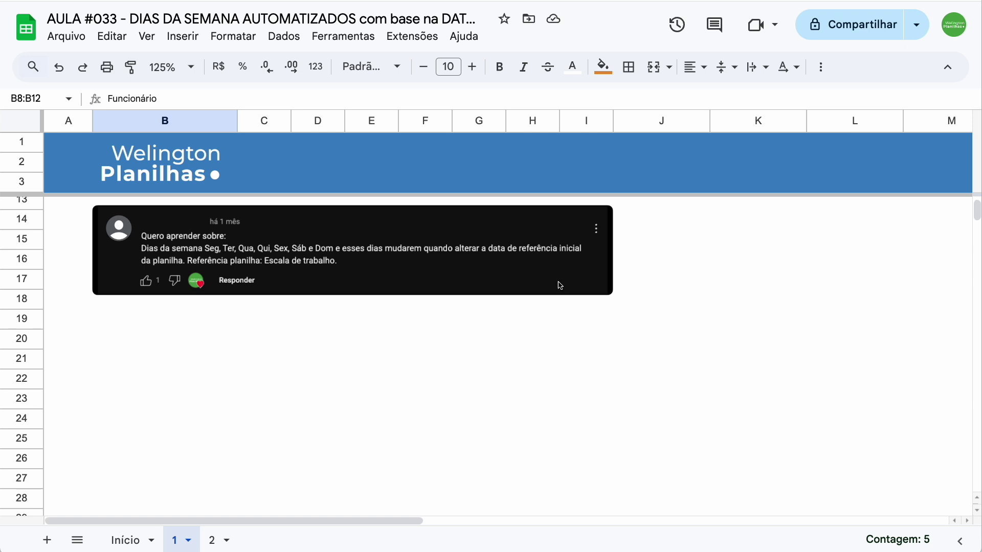
# - Set the Data de Referência date to 16/12/2024 in the date picker, passing through 15 December
pyautogui.scroll(5, 637, 286)
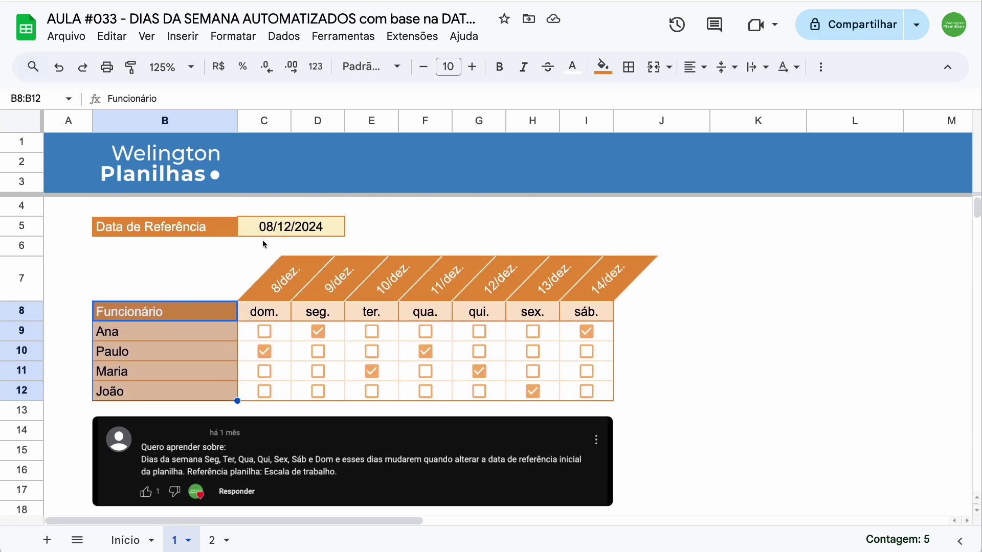
pyautogui.click(273, 229)
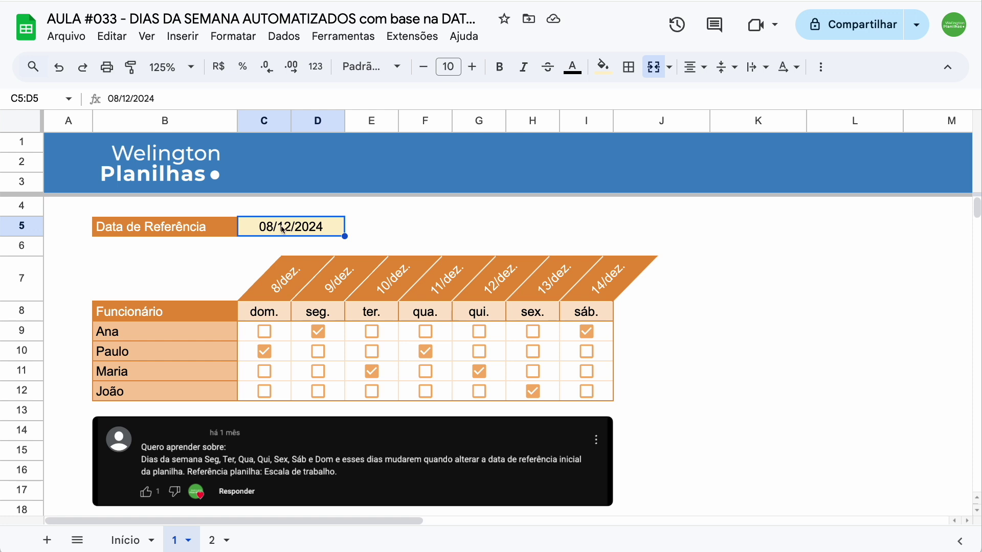
pyautogui.doubleClick(272, 229)
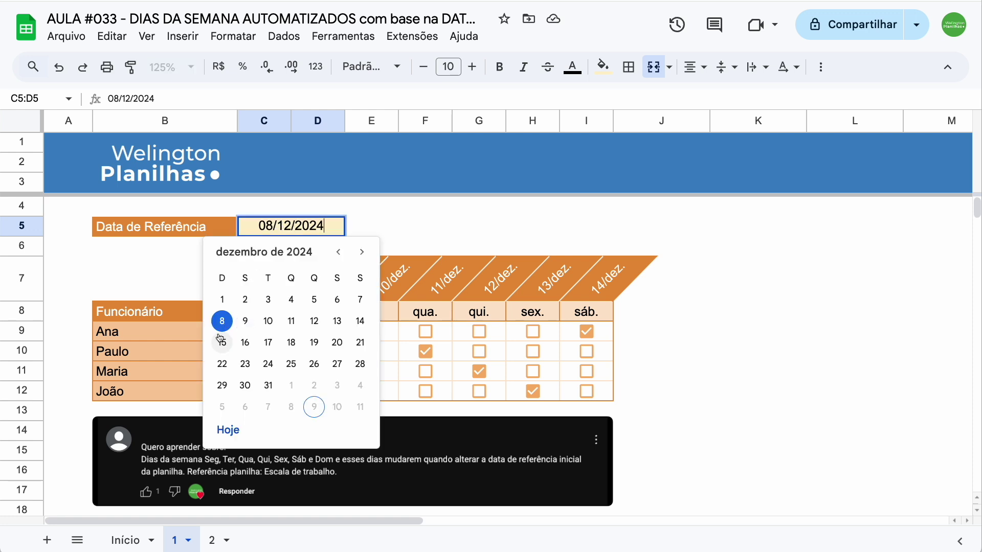
pyautogui.click(222, 342)
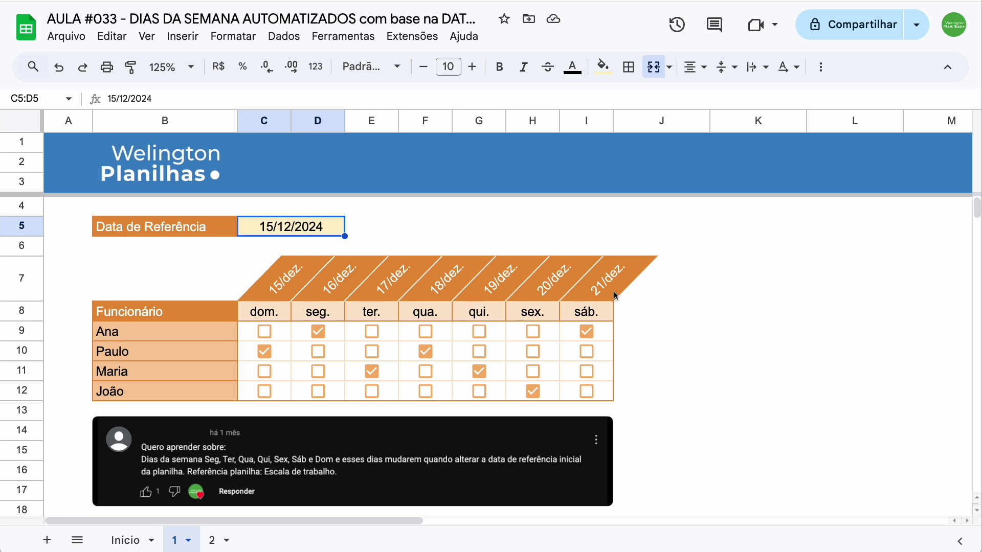
pyautogui.doubleClick(279, 229)
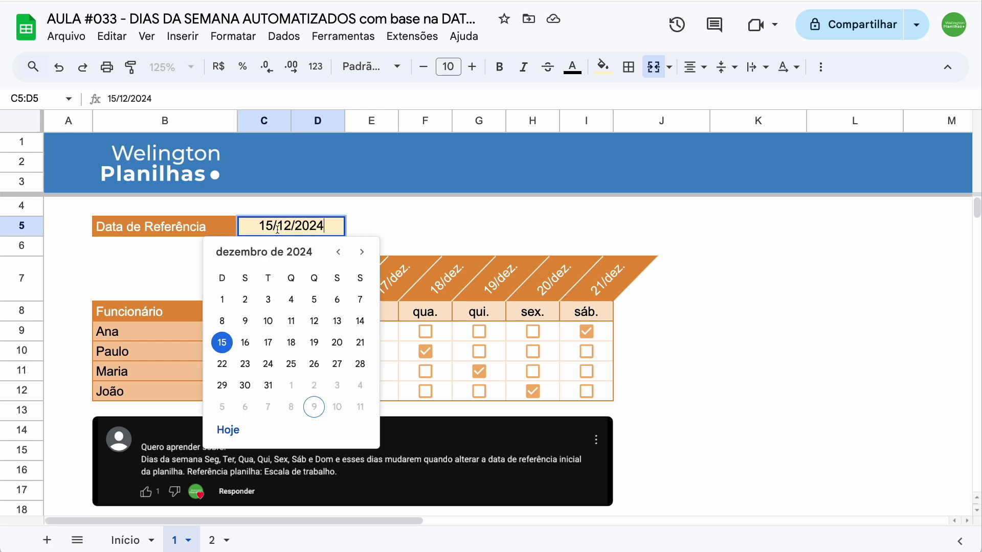
pyautogui.click(245, 342)
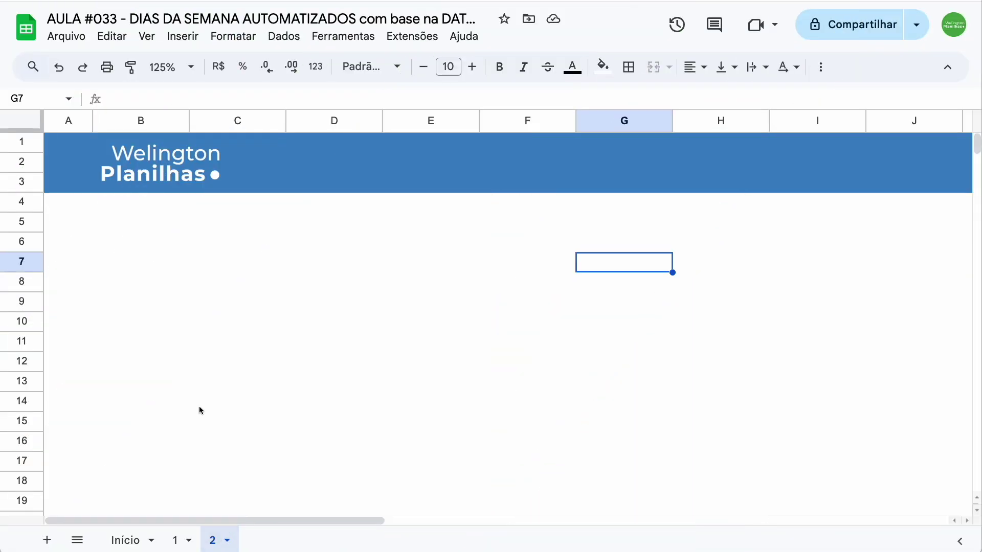
# - Enter the label 'Data de Referência' in B5 and the date 05/01/2025 in C5
pyautogui.click(153, 245)
pyautogui.press('Up')
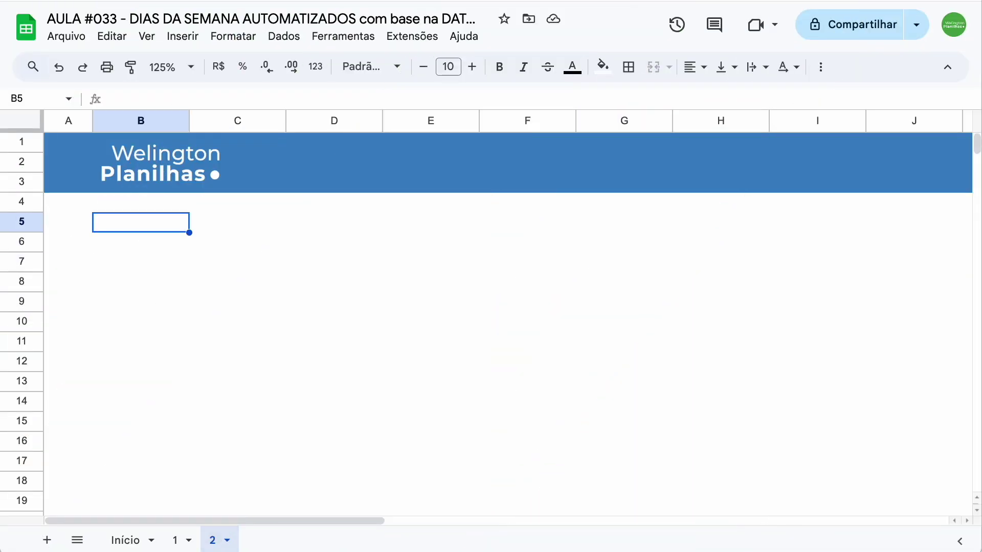
pyautogui.write('Data de ')
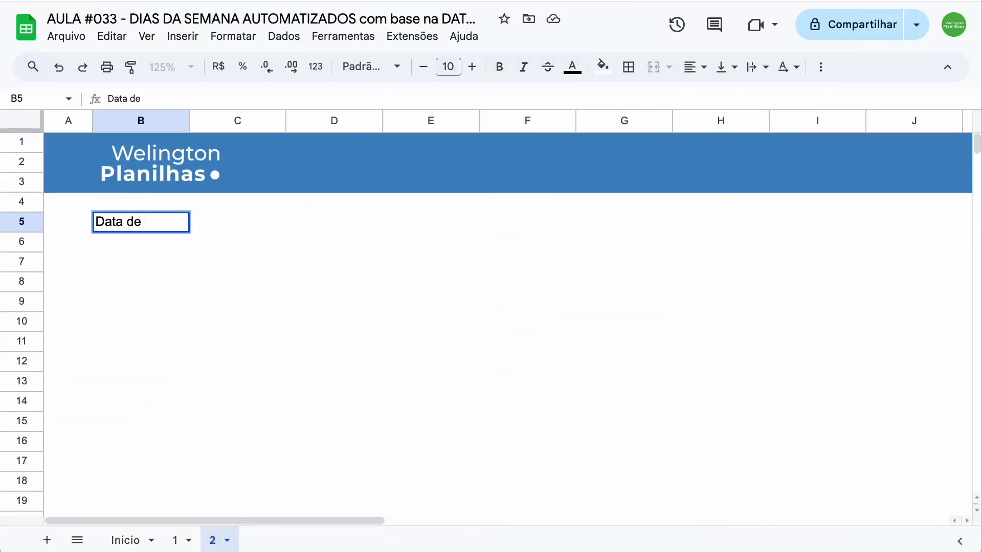
pyautogui.write('Referênci')
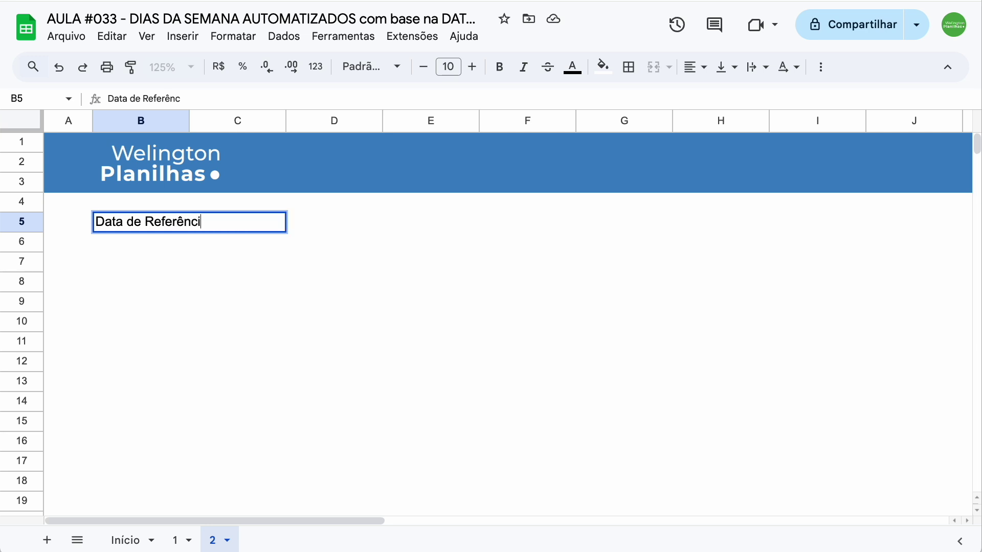
pyautogui.write('a')
pyautogui.press('Tab')
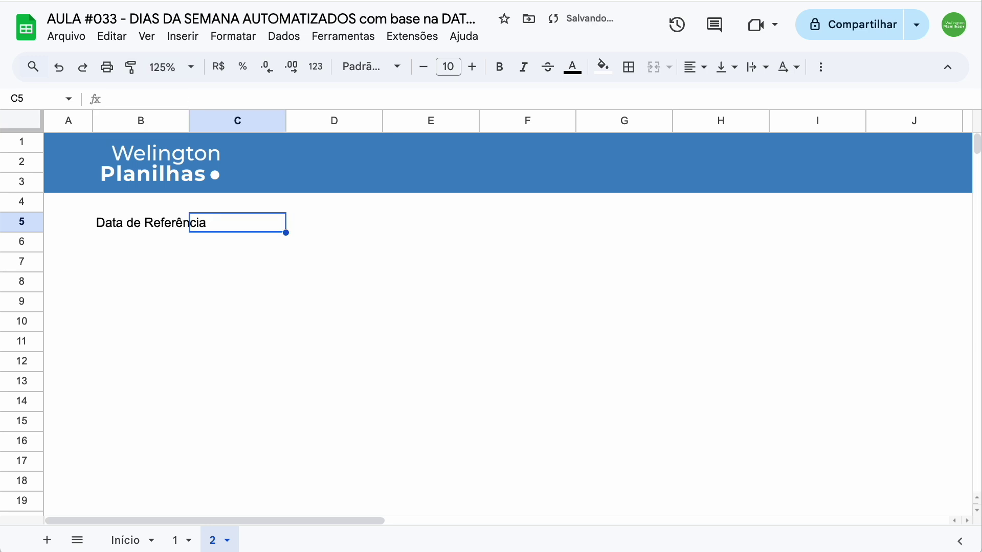
pyautogui.write('05/01/')
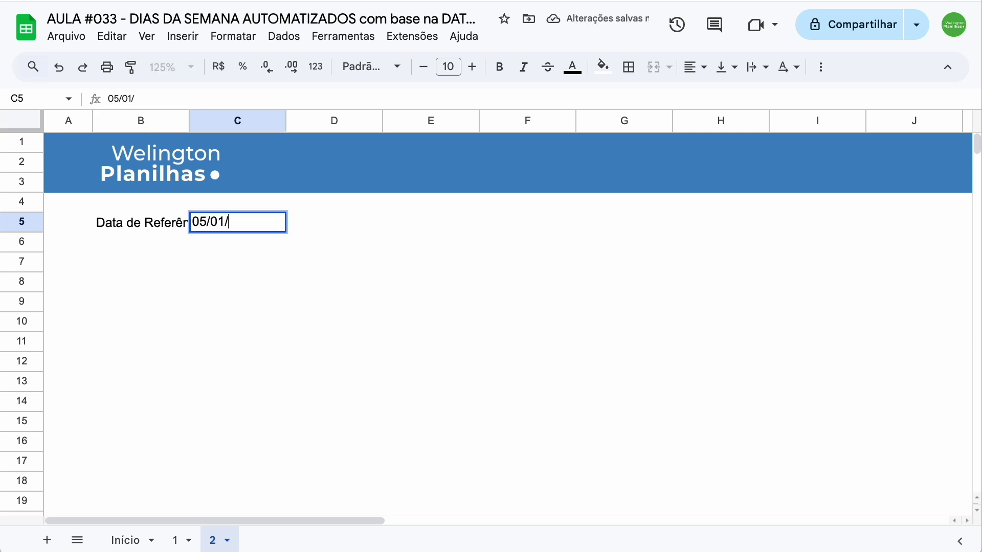
pyautogui.write('2025')
pyautogui.press('Return')
# - Paste the Funcionário employee names from sheet 1 into B7 on sheet 2
pyautogui.click(140, 262)
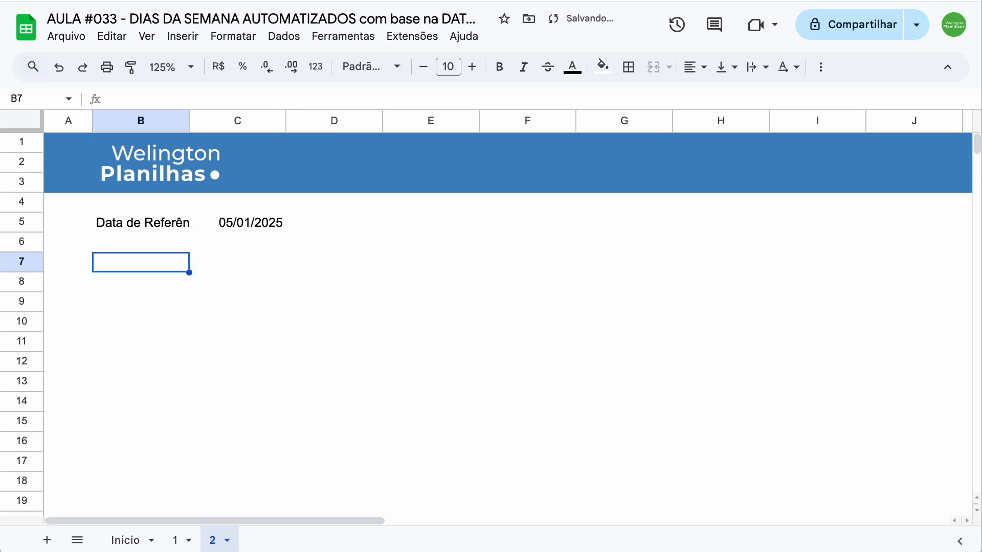
pyautogui.click(176, 541)
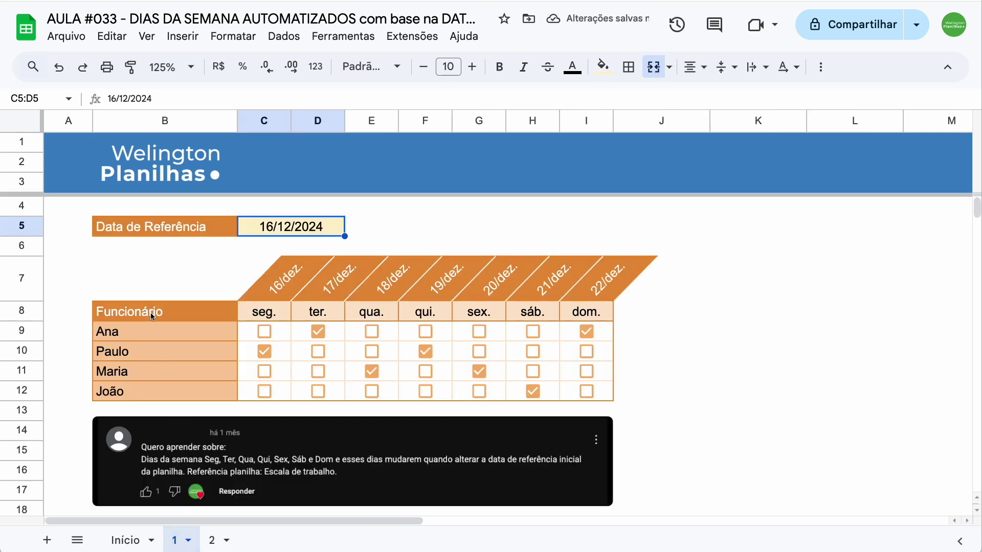
pyautogui.moveTo(152, 316); pyautogui.dragTo(152, 392)
pyautogui.hotkey('ctrl', 'c')
pyautogui.click(214, 541)
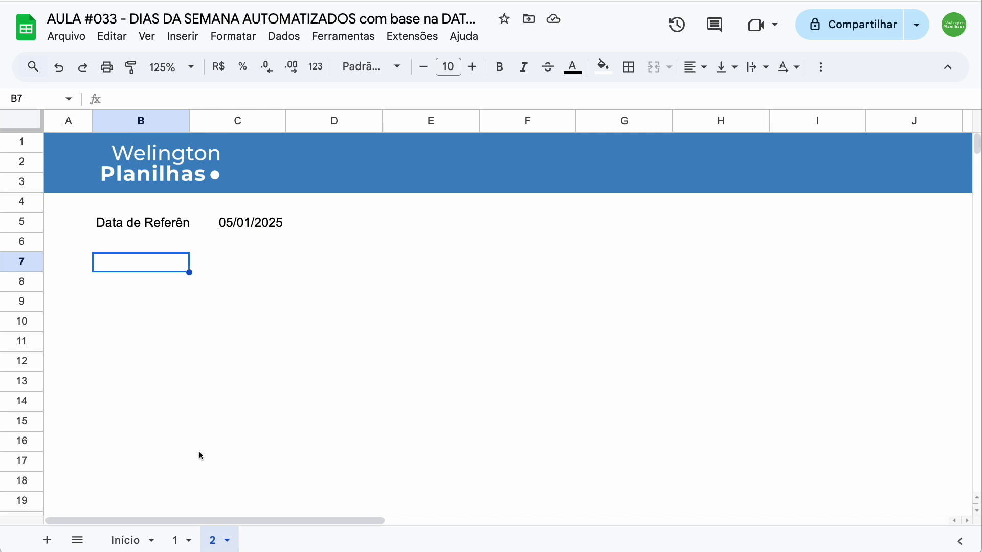
pyautogui.hotkey('ctrl', 'v')
pyautogui.click(218, 263)
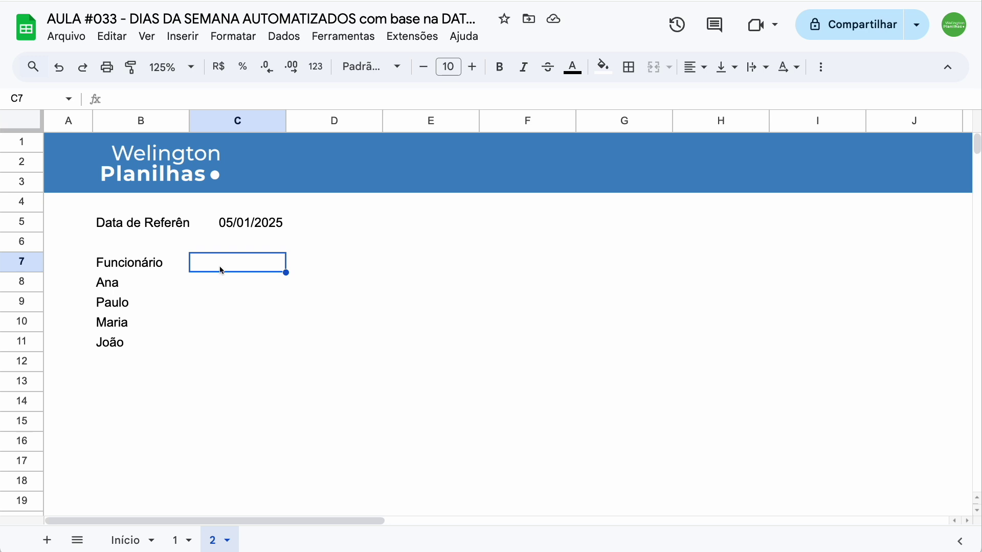
# - Enter =C5 in C7 and the next-day formula =C7+1 in D7
pyautogui.write('=')
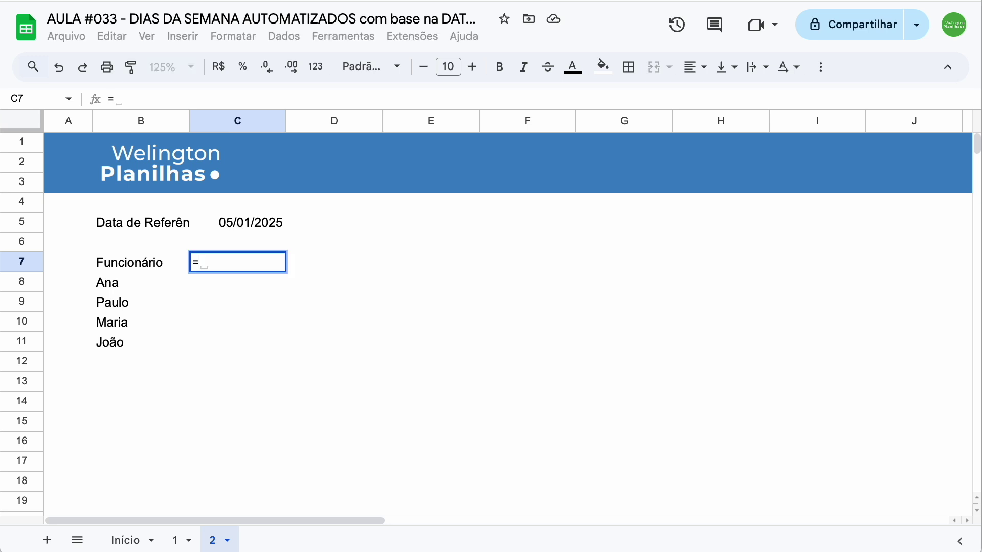
pyautogui.click(235, 228)
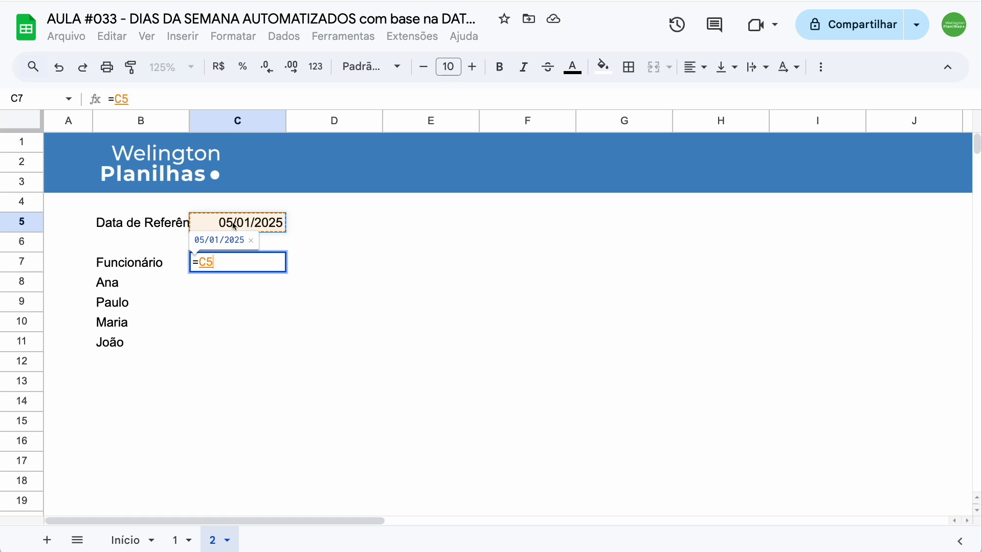
pyautogui.press('Return')
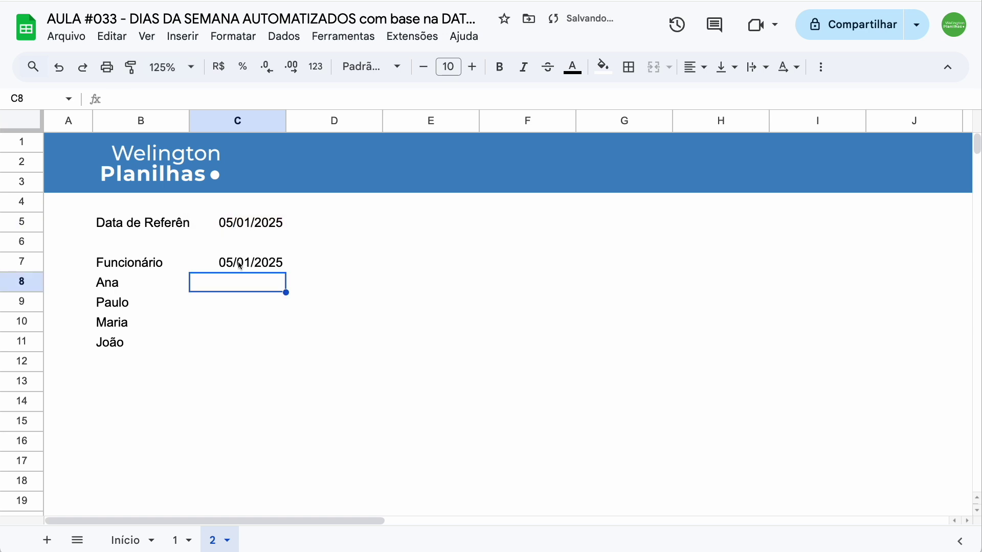
pyautogui.click(238, 265)
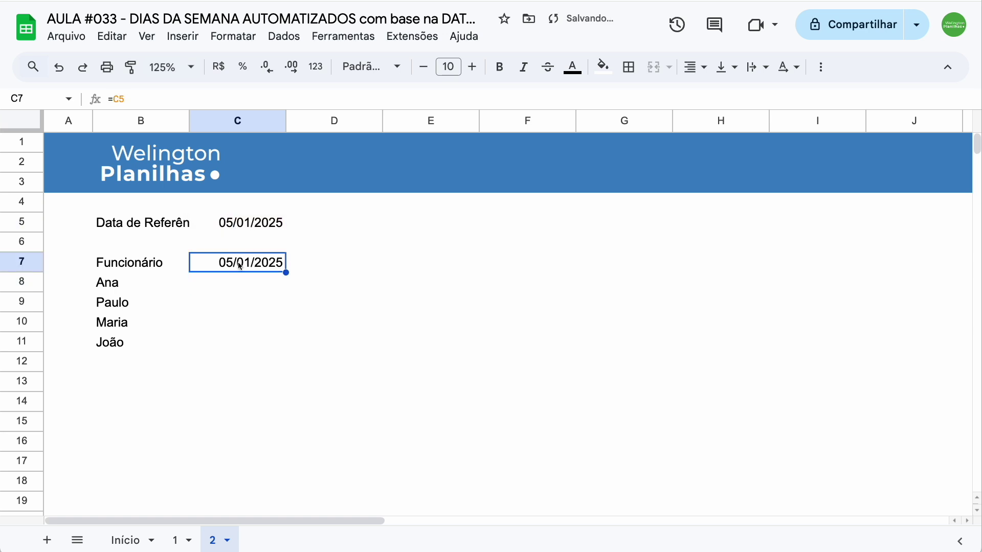
pyautogui.click(310, 267)
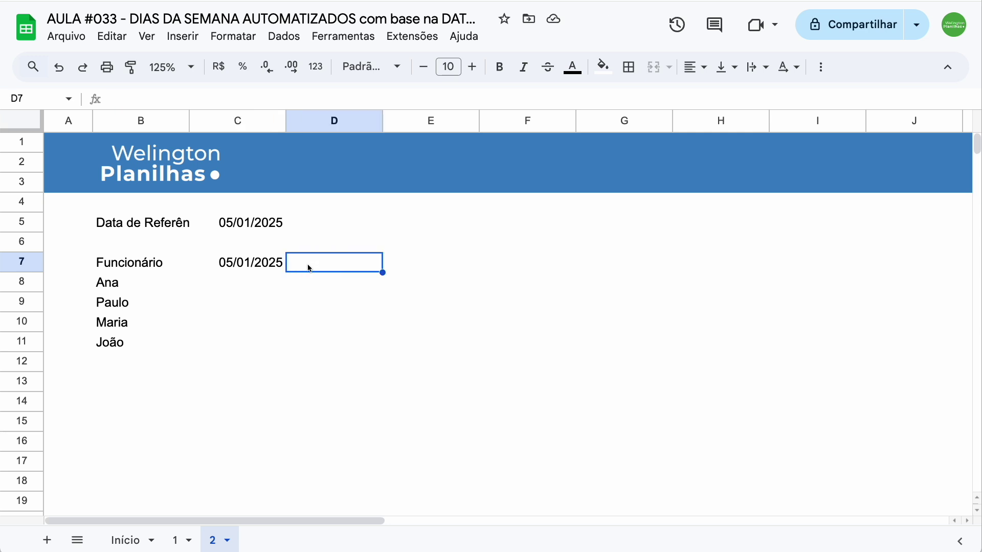
pyautogui.write('=')
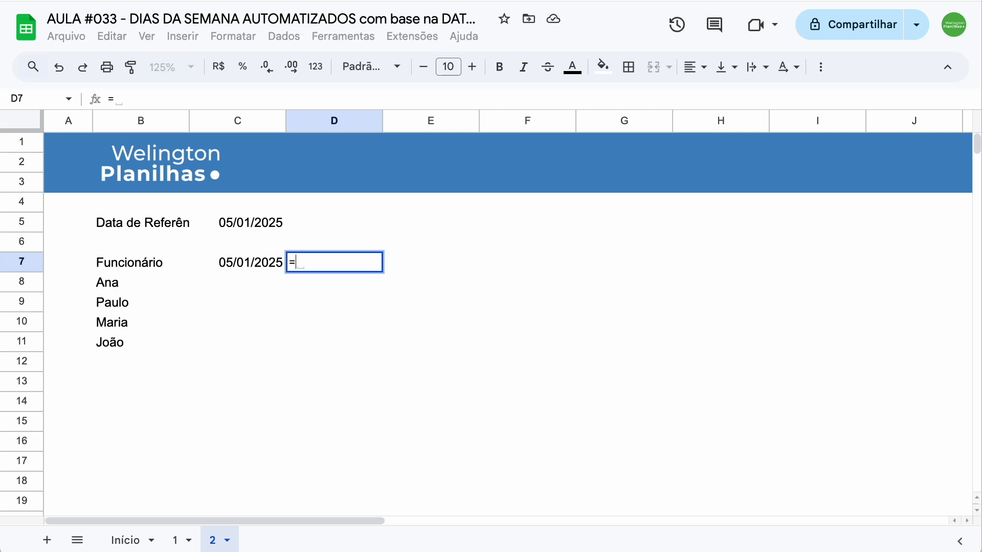
pyautogui.click(264, 268)
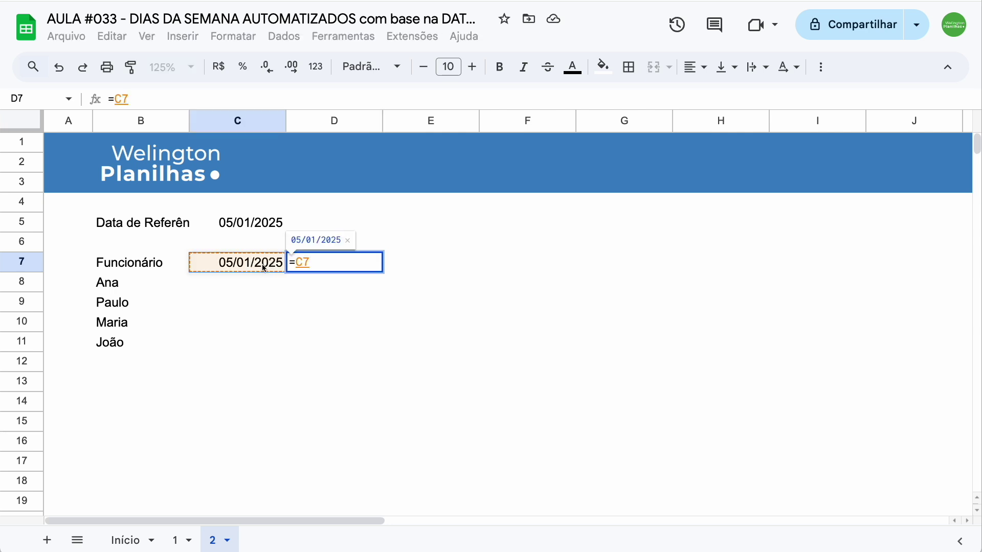
pyautogui.write('+')
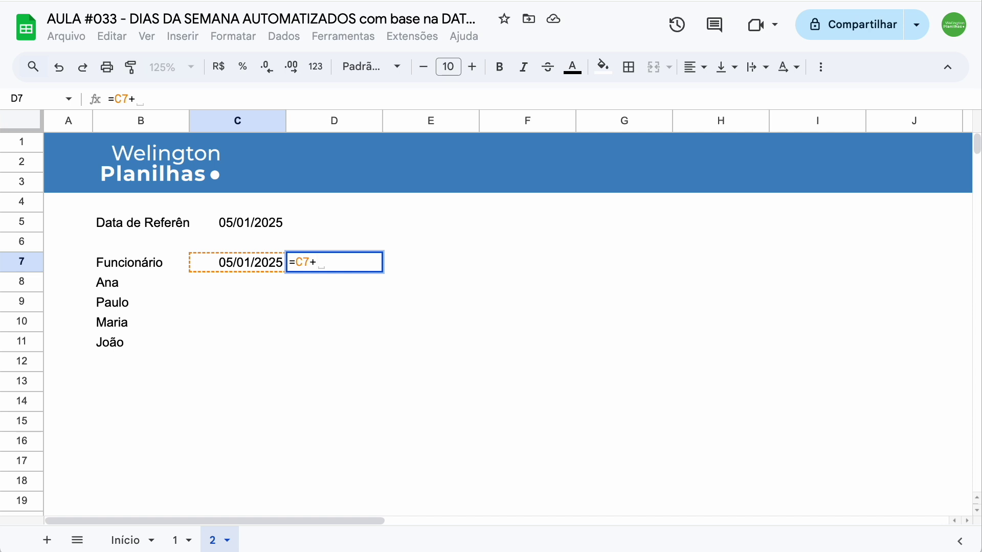
pyautogui.write('1')
pyautogui.press('Return')
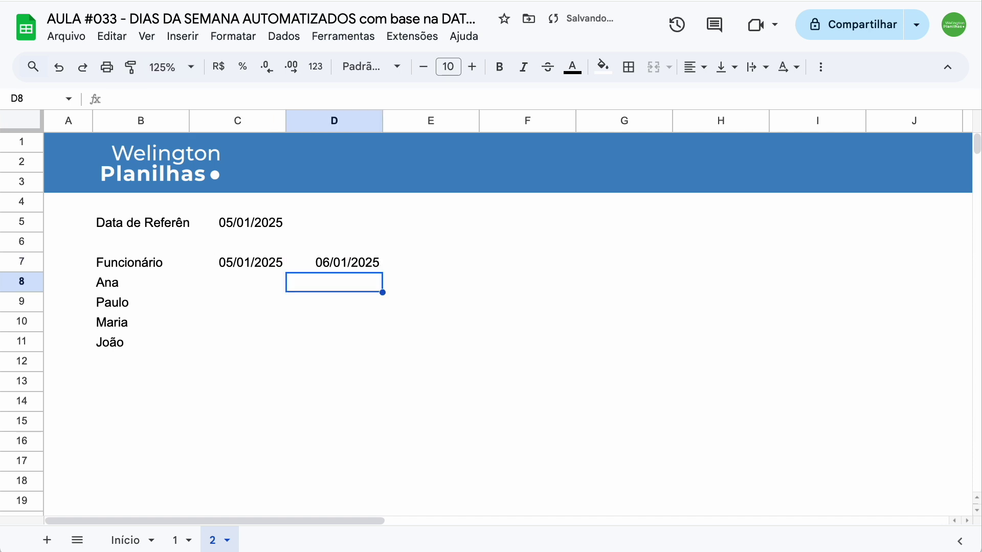
pyautogui.click(336, 266)
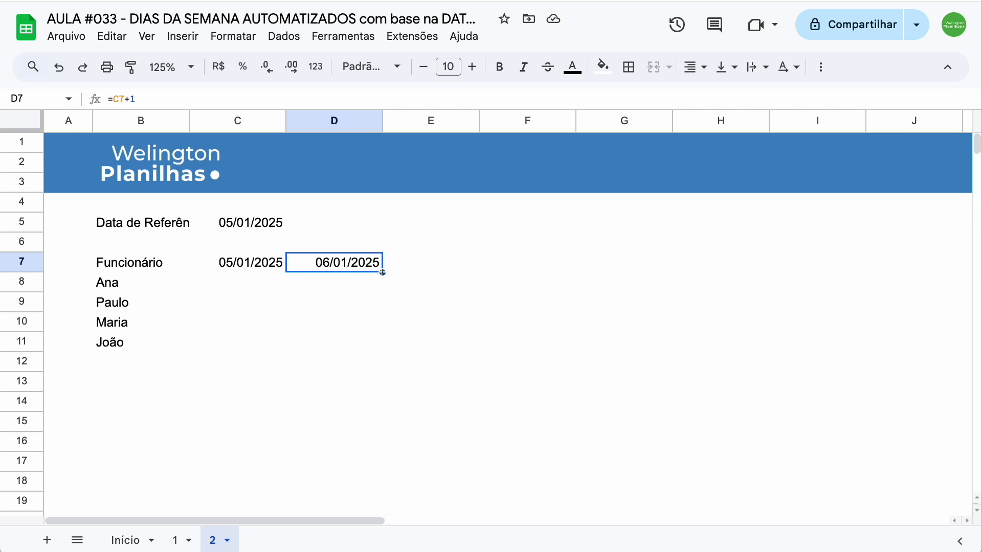
# - Fill the next-day formula across to I7, giving dates through 11/01/2025
pyautogui.click(383, 272)
pyautogui.moveTo(382, 272); pyautogui.dragTo(616, 272)
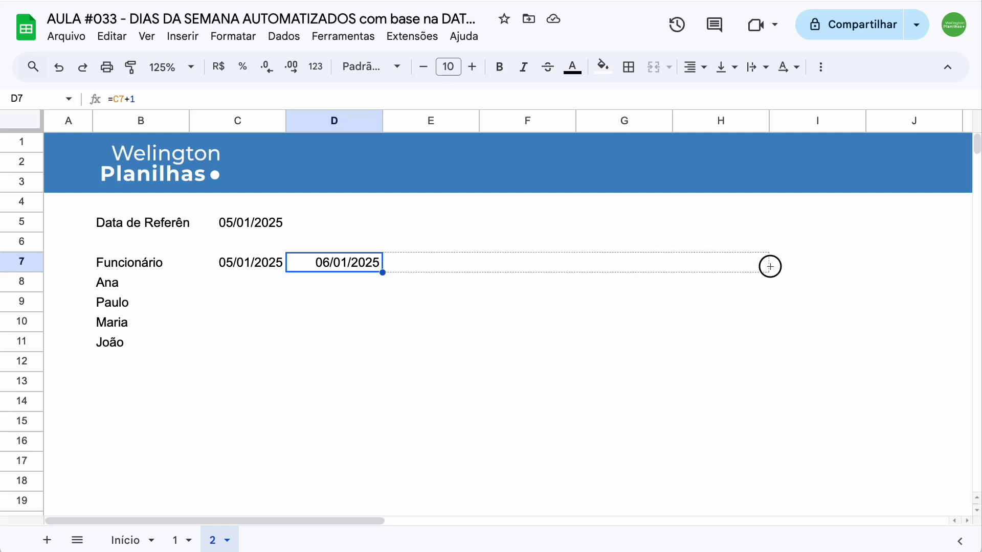
pyautogui.moveTo(616, 272); pyautogui.dragTo(793, 268)
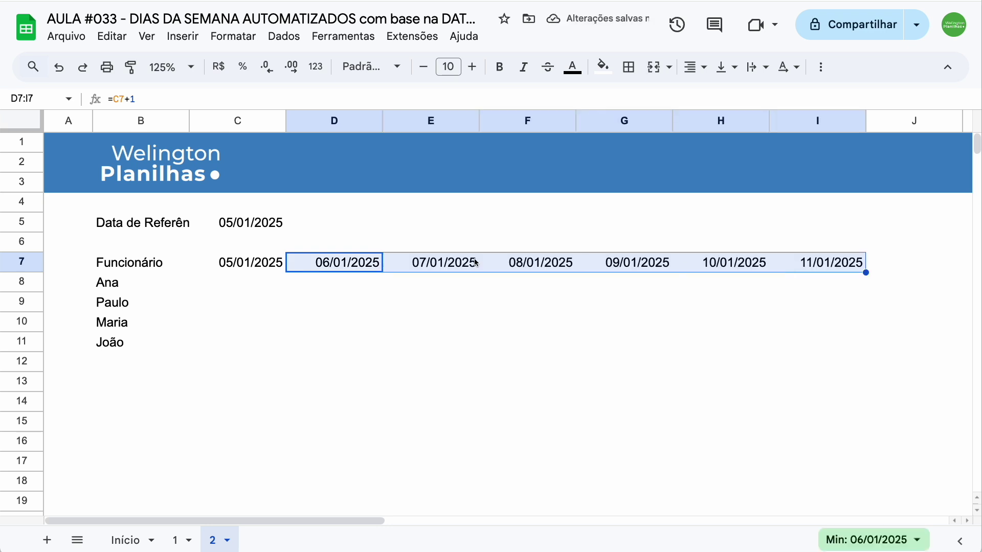
pyautogui.click(233, 267)
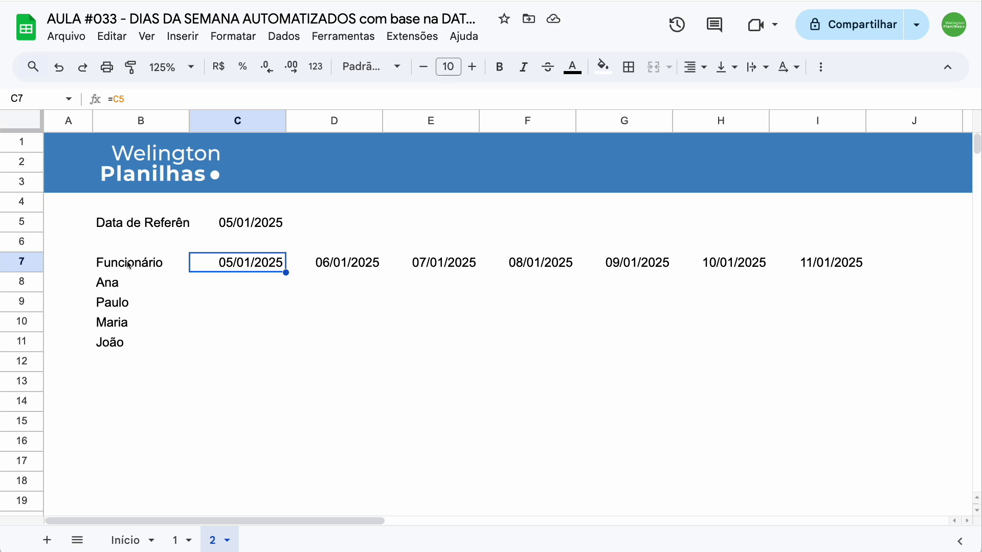
pyautogui.moveTo(162, 266); pyautogui.dragTo(783, 346)
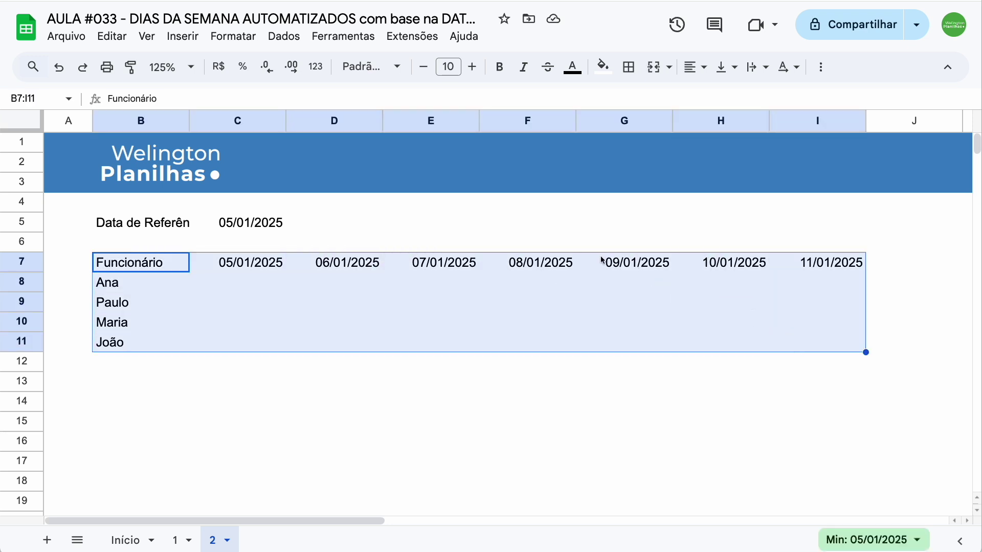
# - Outline table B7:I11 in orange and add light peach lines between its rows
pyautogui.click(637, 69)
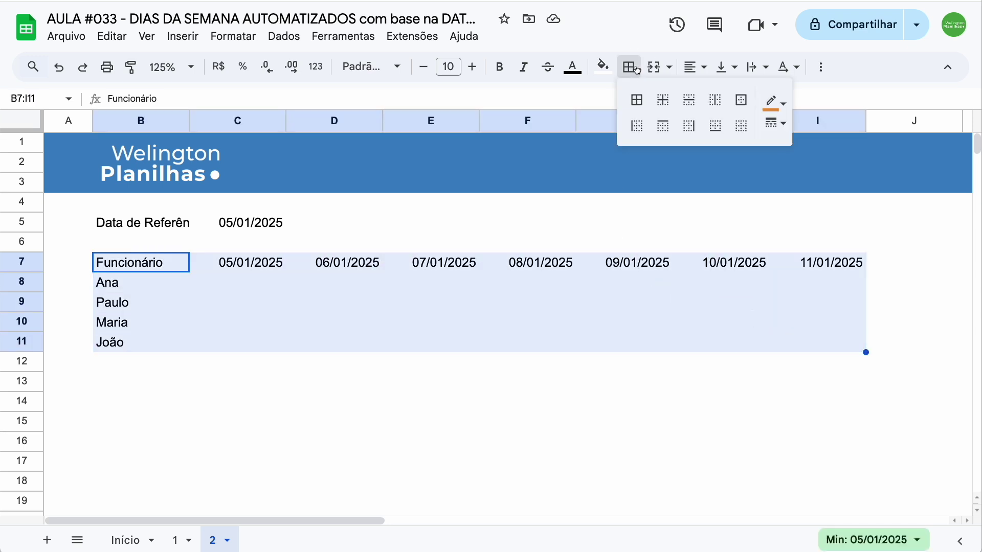
pyautogui.click(773, 102)
pyautogui.click(808, 238)
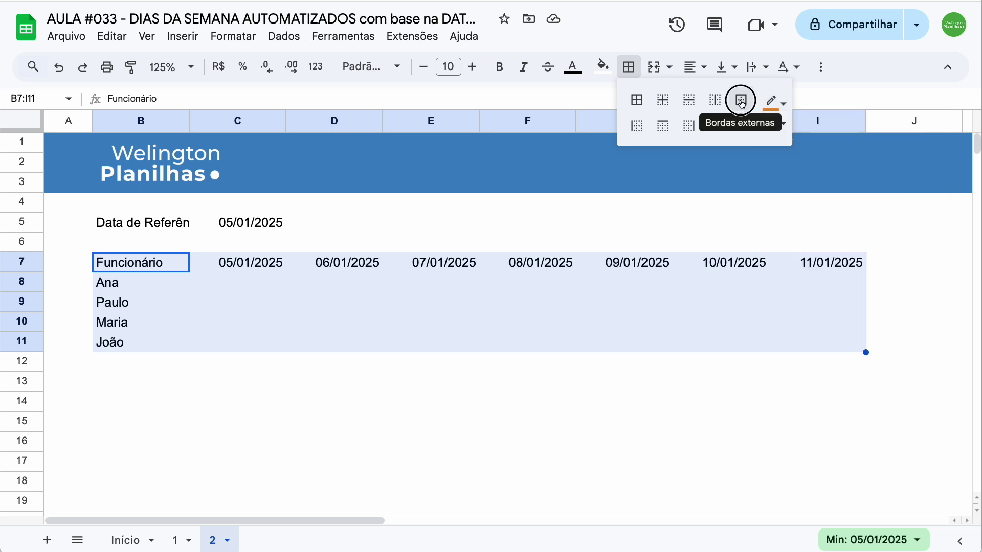
pyautogui.click(741, 101)
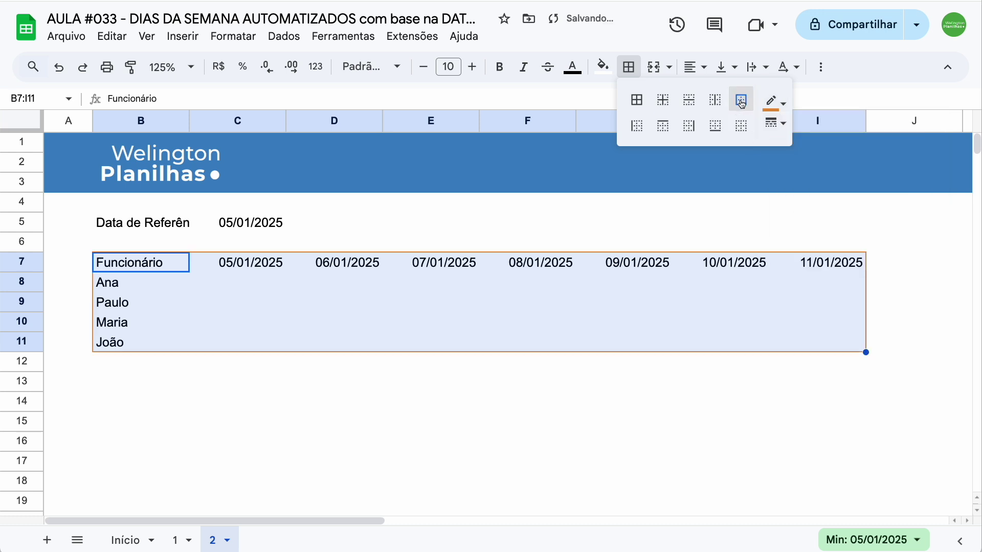
pyautogui.click(690, 101)
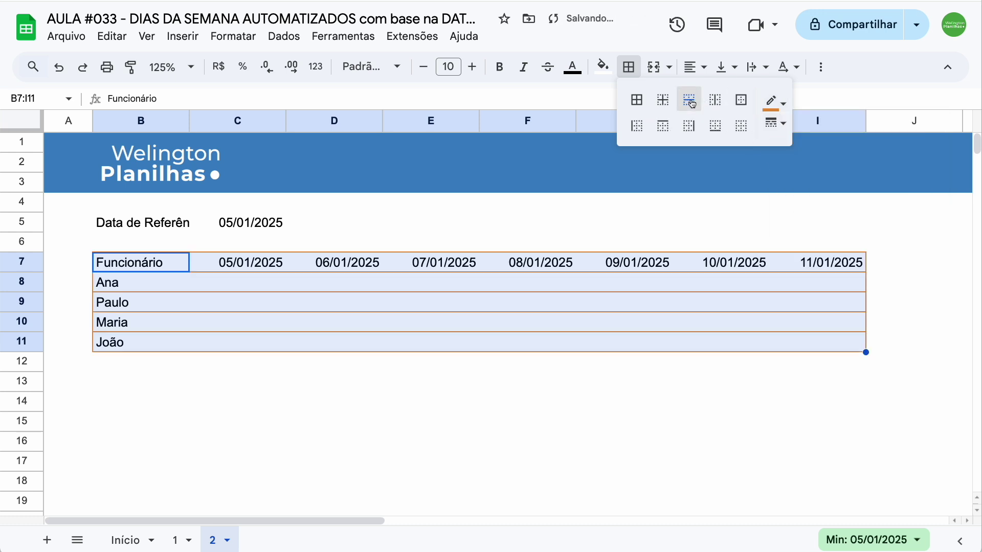
pyautogui.click(773, 102)
pyautogui.click(812, 190)
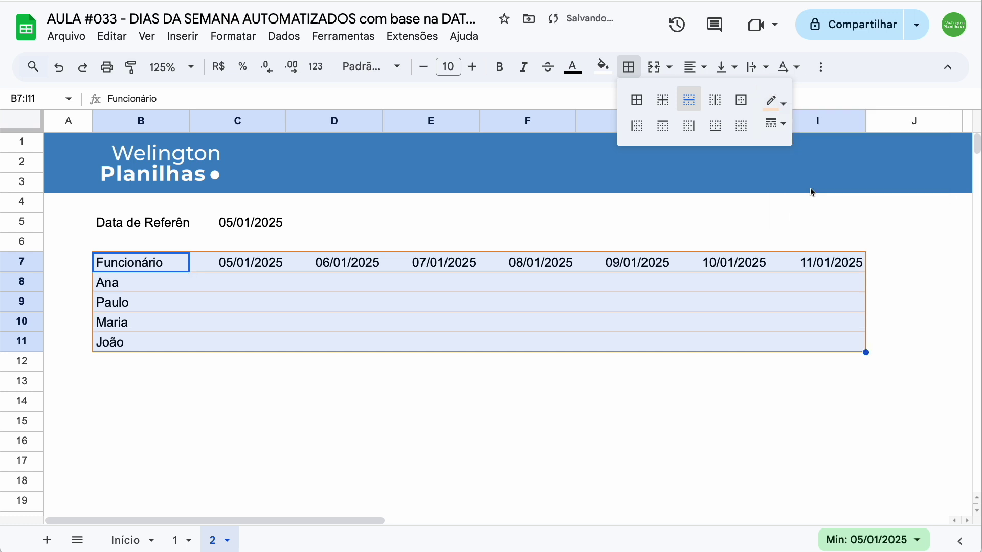
# - Add vertical lines between the day columns in C8:I11 and outline that grid in orange
pyautogui.moveTo(232, 282); pyautogui.dragTo(841, 356)
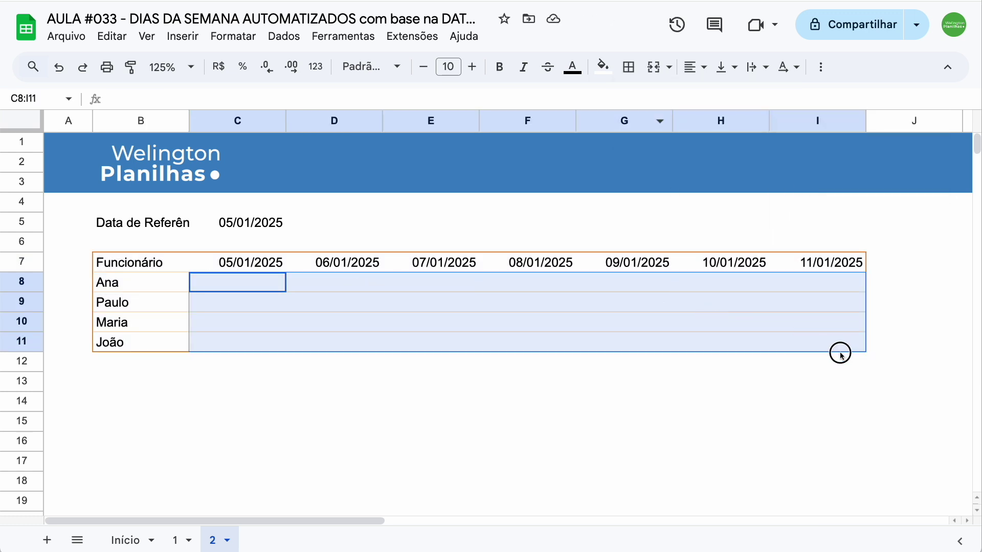
pyautogui.click(629, 67)
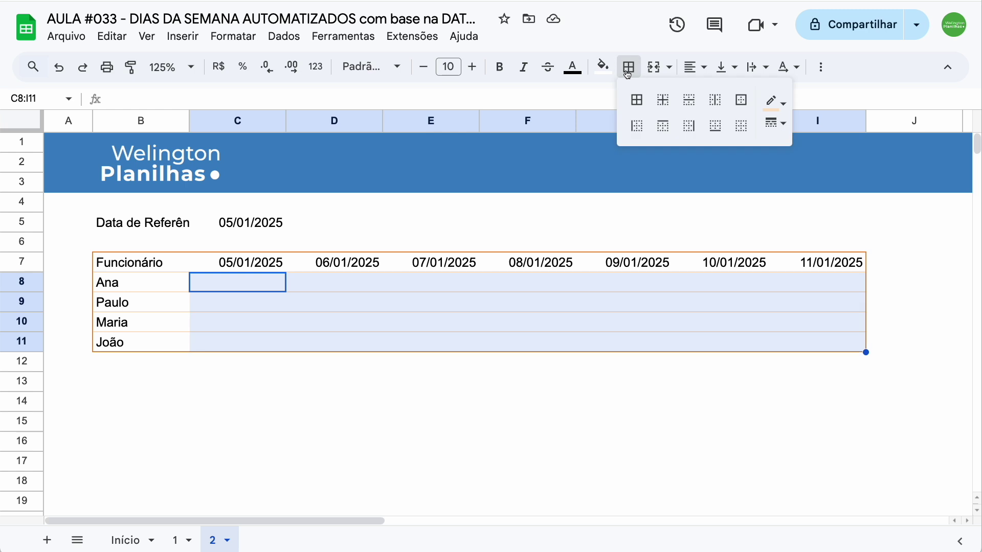
pyautogui.click(715, 100)
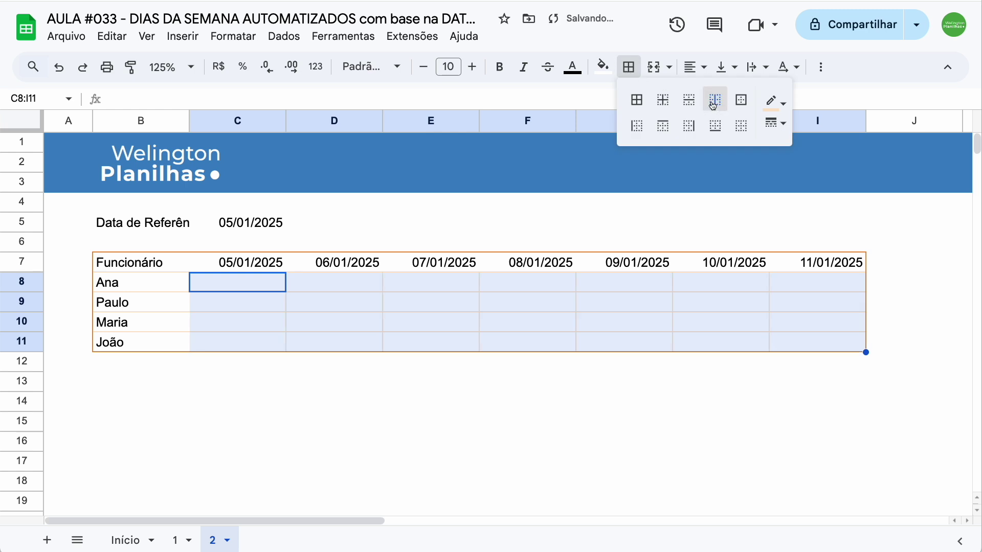
pyautogui.click(747, 104)
pyautogui.click(775, 102)
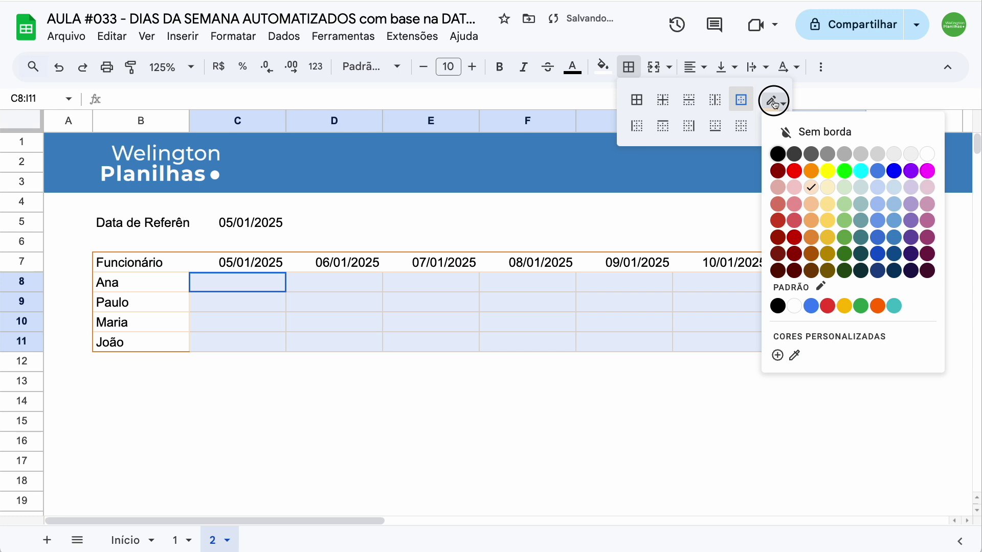
pyautogui.click(813, 241)
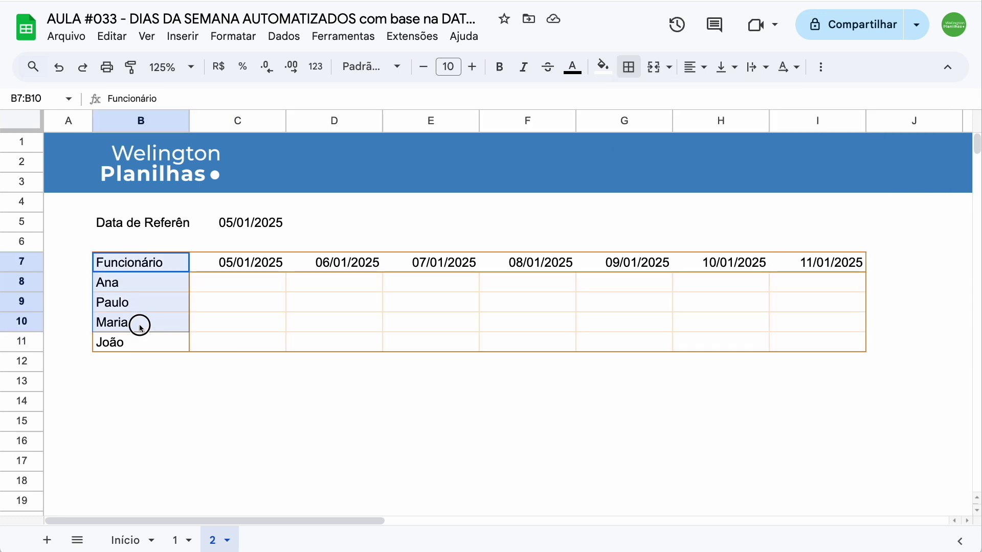
# - Add horizontal lines between the employee names in B7:B11
pyautogui.moveTo(141, 262); pyautogui.dragTo(138, 340)
pyautogui.click(629, 67)
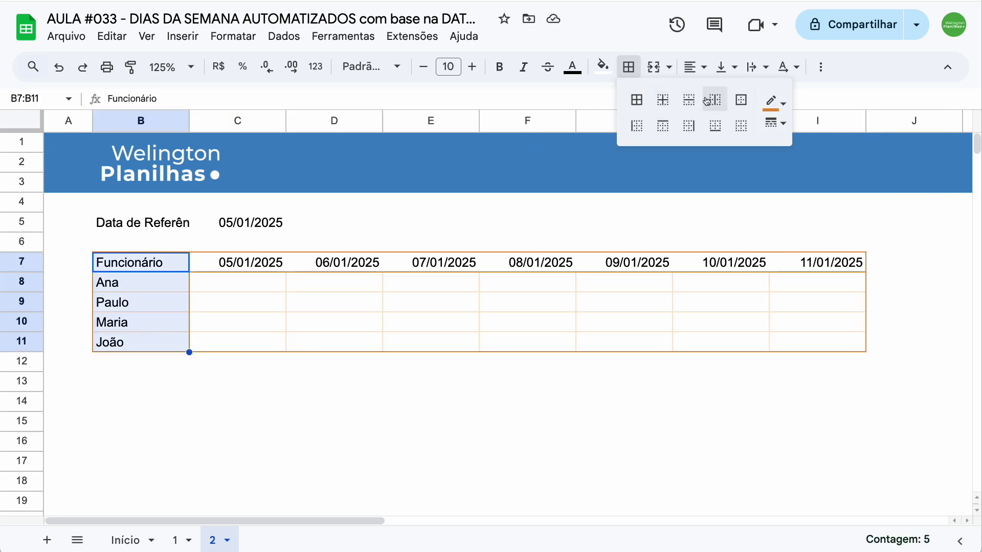
pyautogui.click(689, 100)
pyautogui.moveTo(152, 266); pyautogui.dragTo(803, 268)
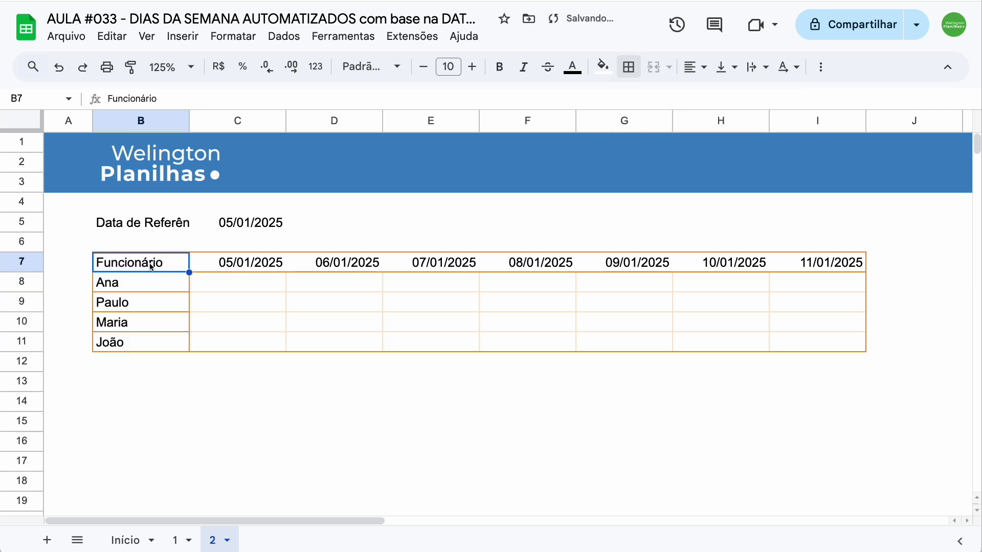
# - Give the header row B7:I7 an orange fill and white text
pyautogui.click(603, 67)
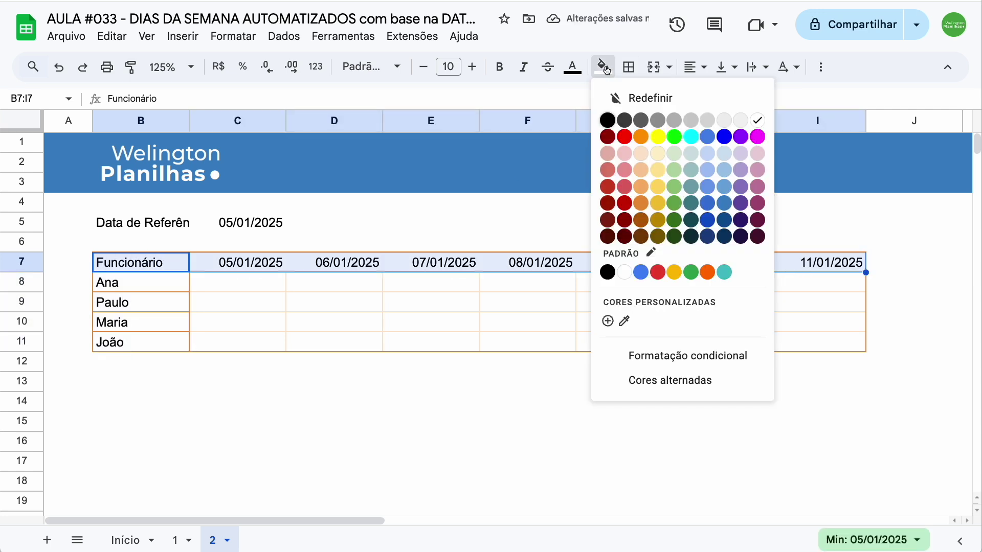
pyautogui.click(642, 203)
pyautogui.click(573, 67)
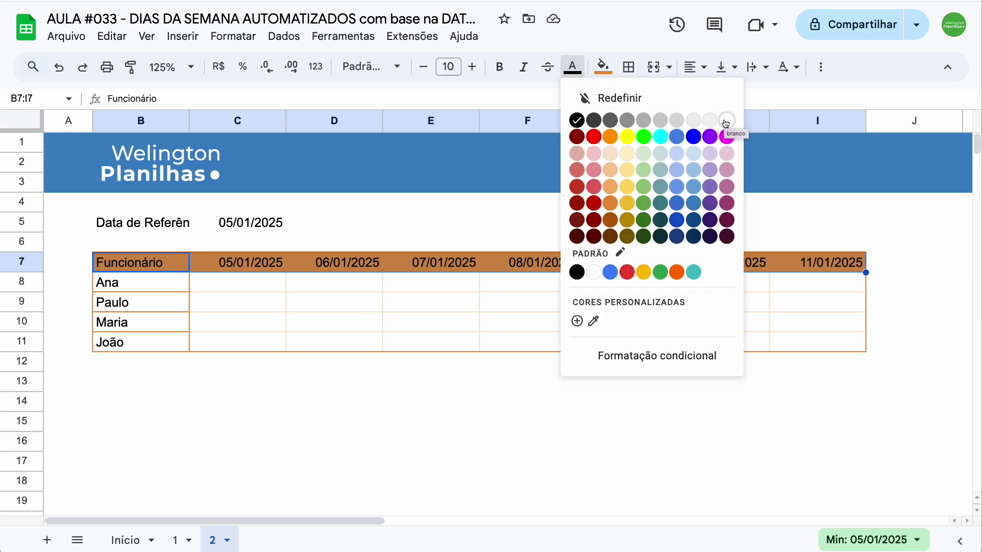
pyautogui.click(726, 121)
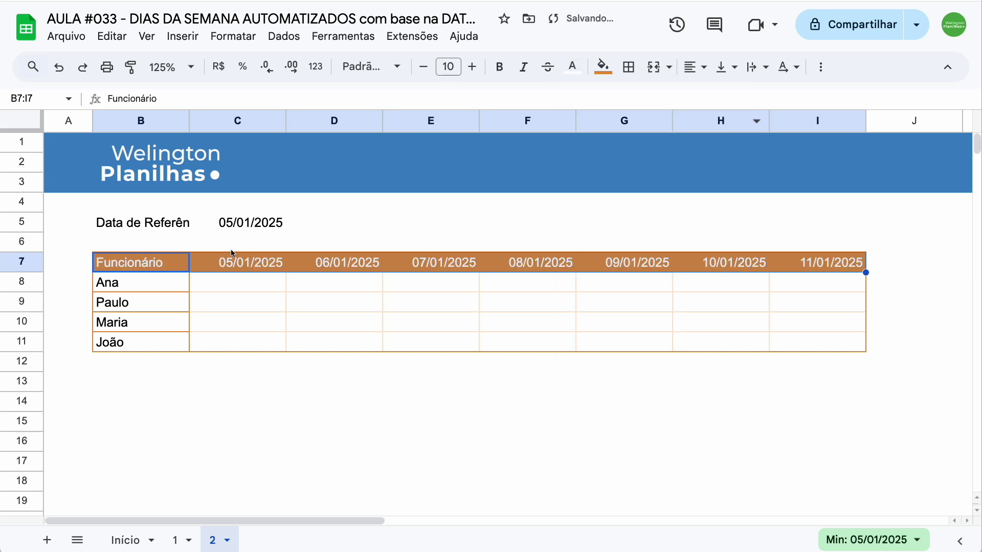
# - Insert a blank row above row 6, moving the table header to row 8
pyautogui.rightClick(22, 241)
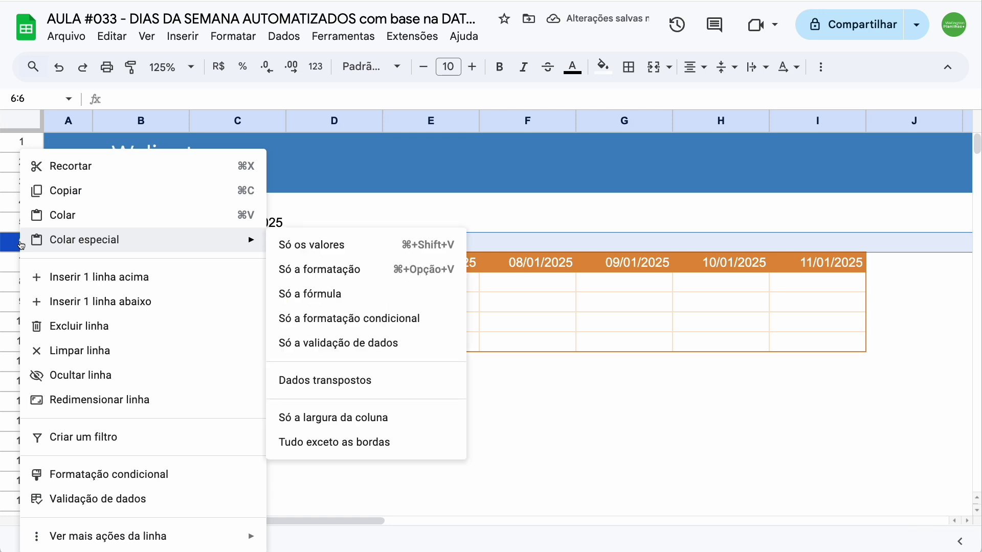
pyautogui.click(96, 276)
pyautogui.click(225, 267)
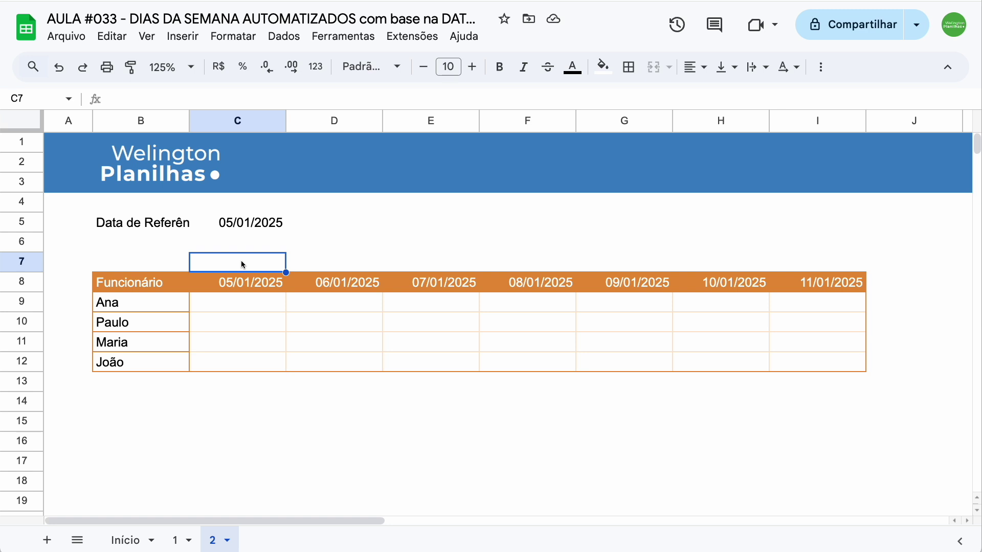
pyautogui.moveTo(225, 282); pyautogui.dragTo(789, 281)
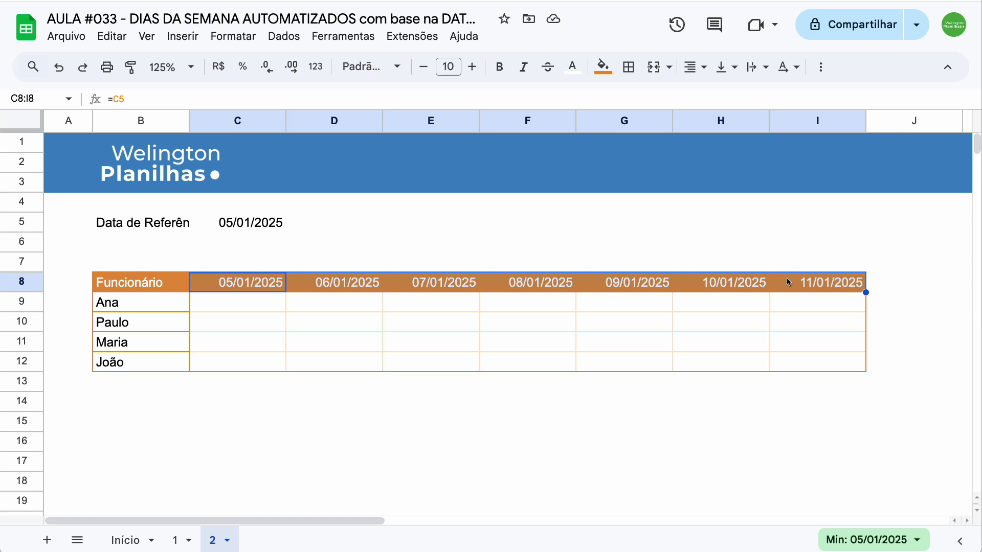
# - Apply a custom day format so C8:I8 show abbreviated weekdays, dom. to sáb
pyautogui.click(317, 71)
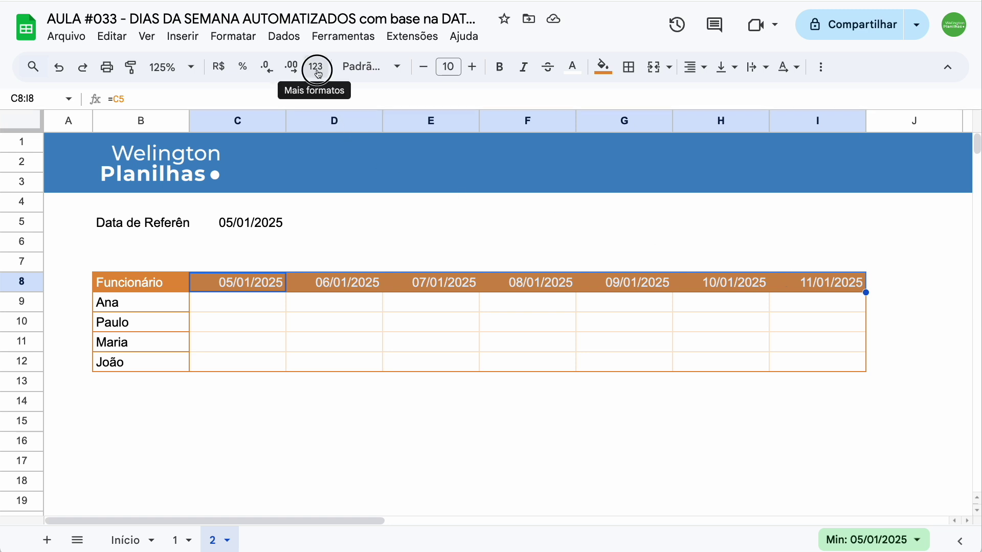
pyautogui.scroll(-2, 386, 294)
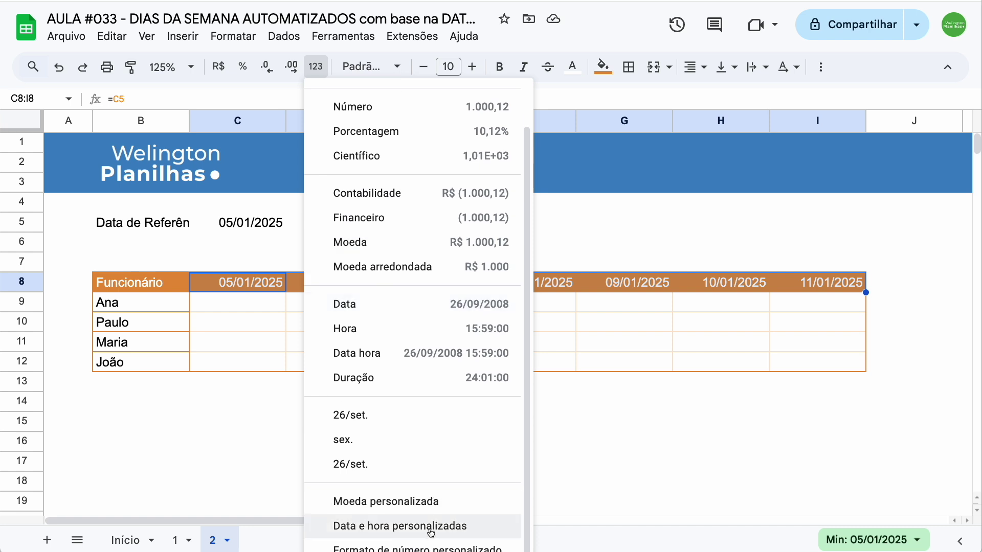
pyautogui.click(503, 532)
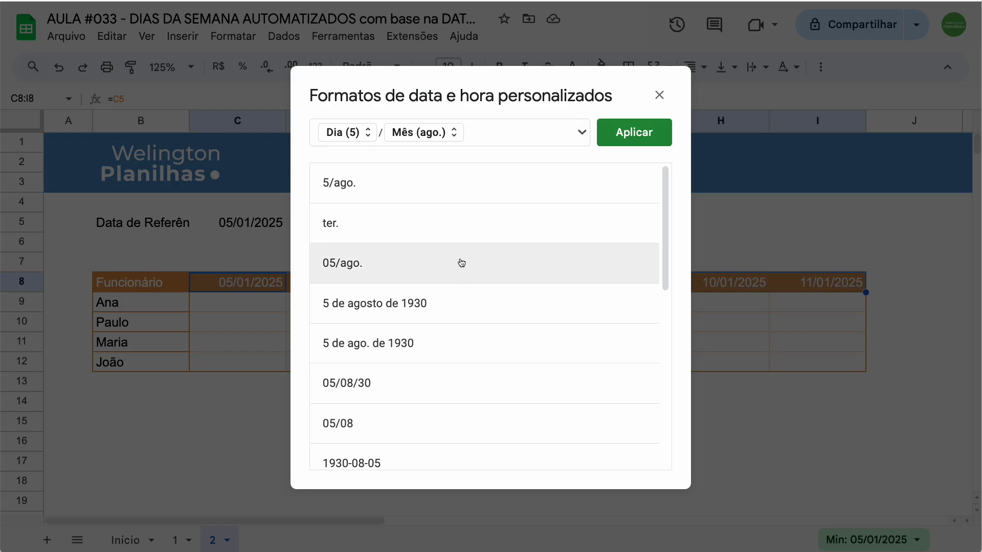
pyautogui.press('BackSpace')
pyautogui.press('BackSpace')
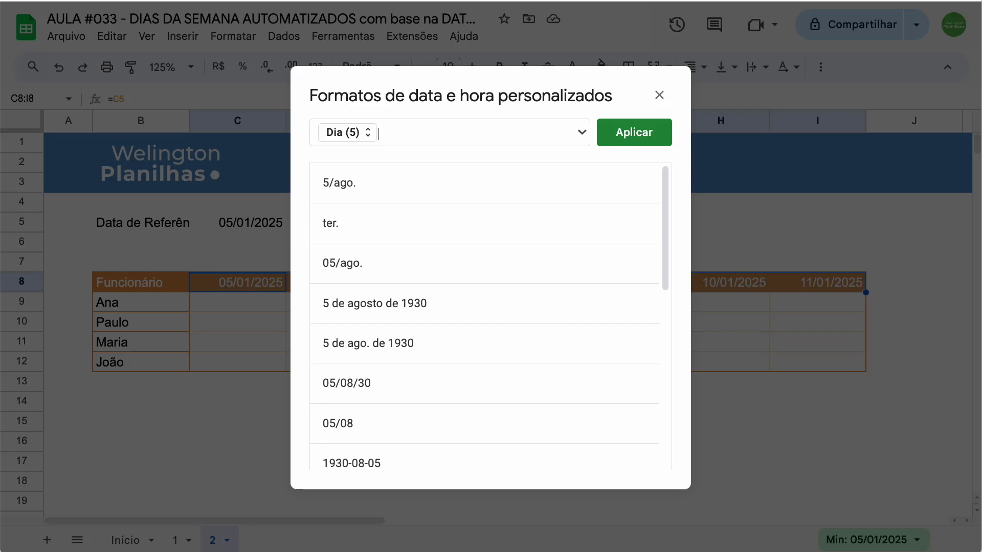
pyautogui.press('BackSpace')
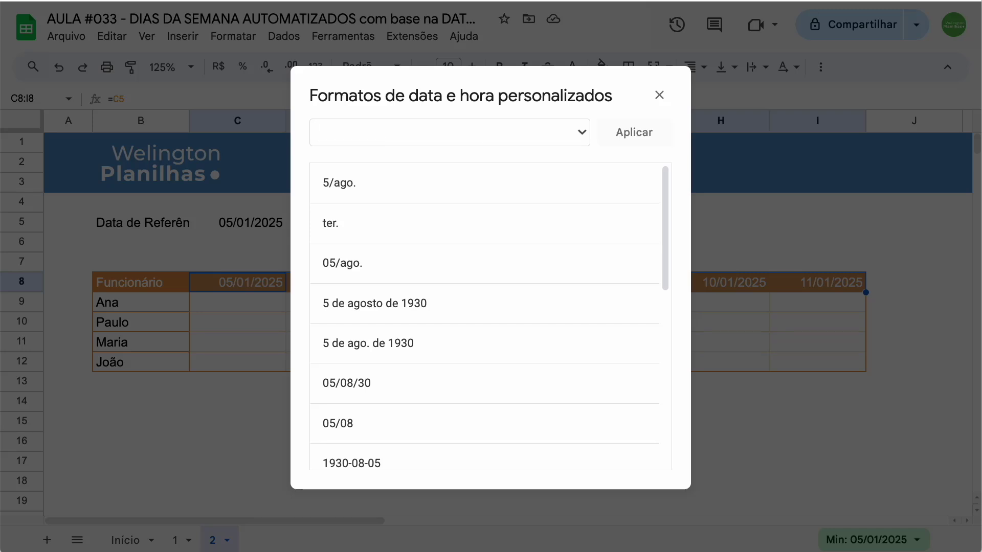
pyautogui.click(582, 133)
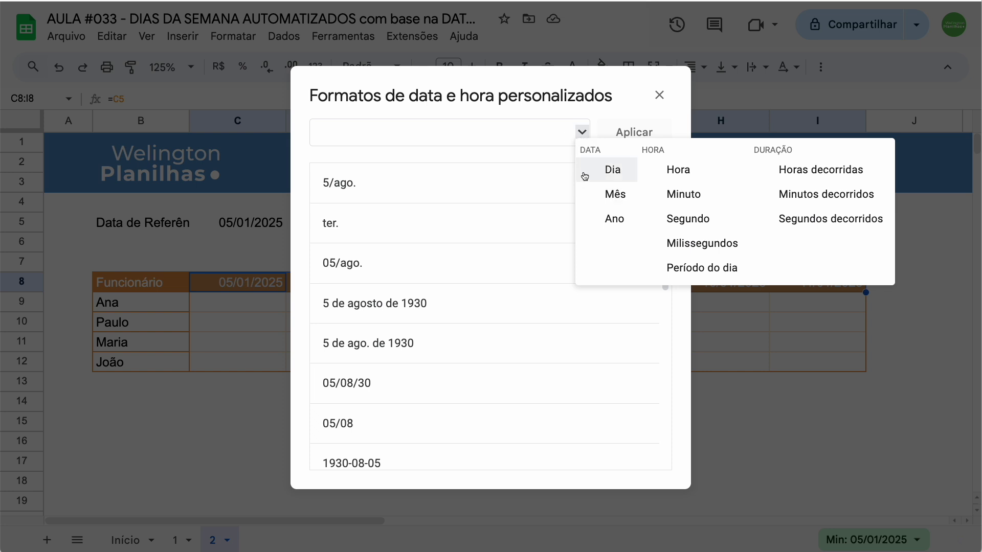
pyautogui.click(584, 171)
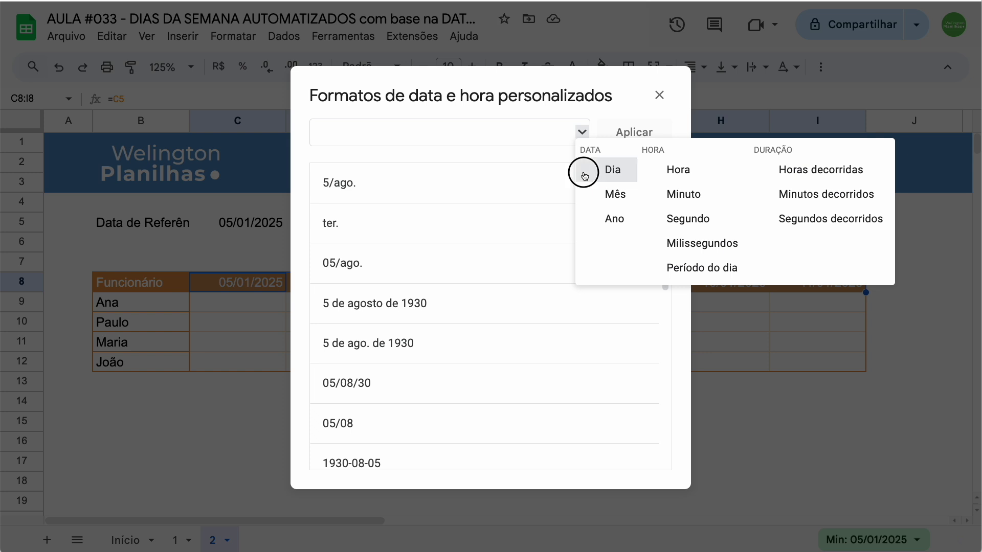
pyautogui.click(368, 133)
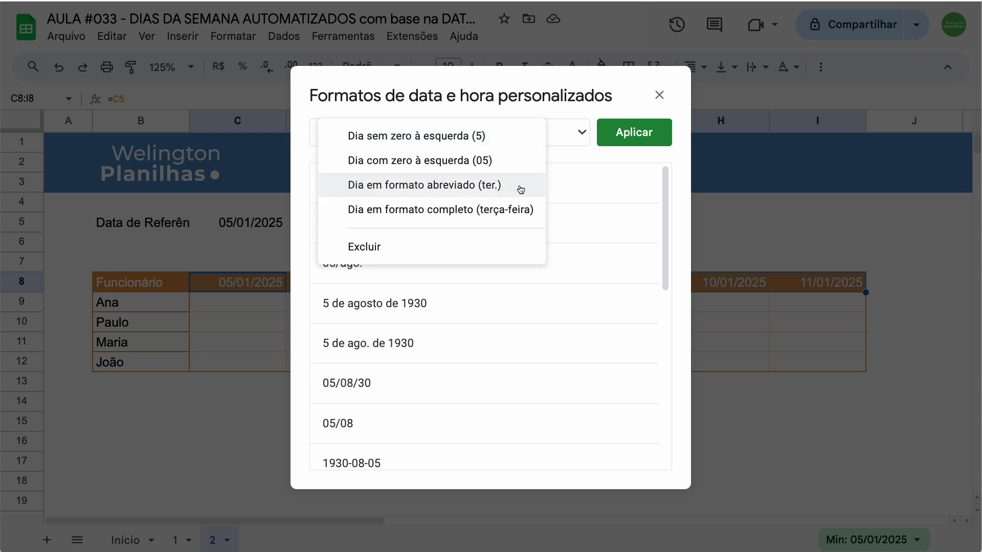
pyautogui.click(521, 190)
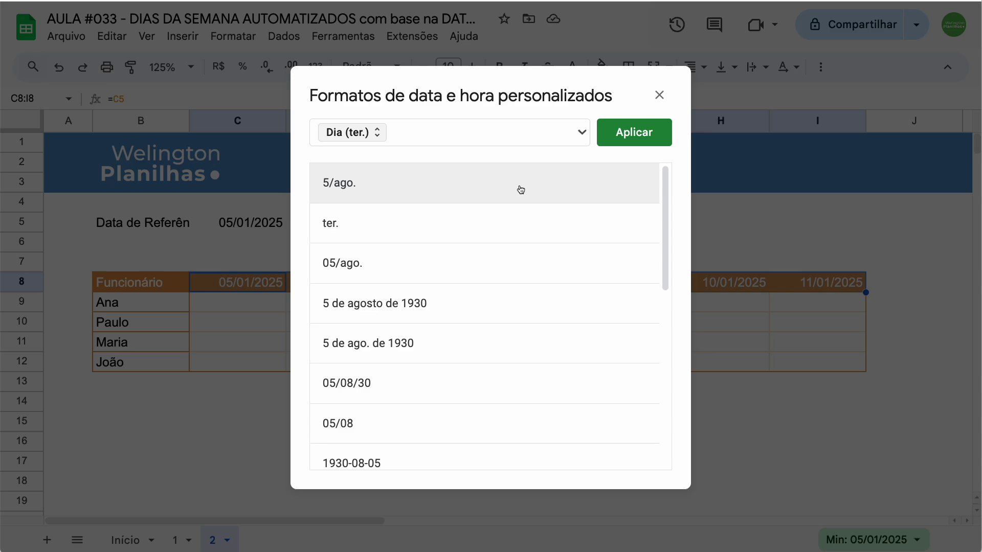
pyautogui.click(639, 136)
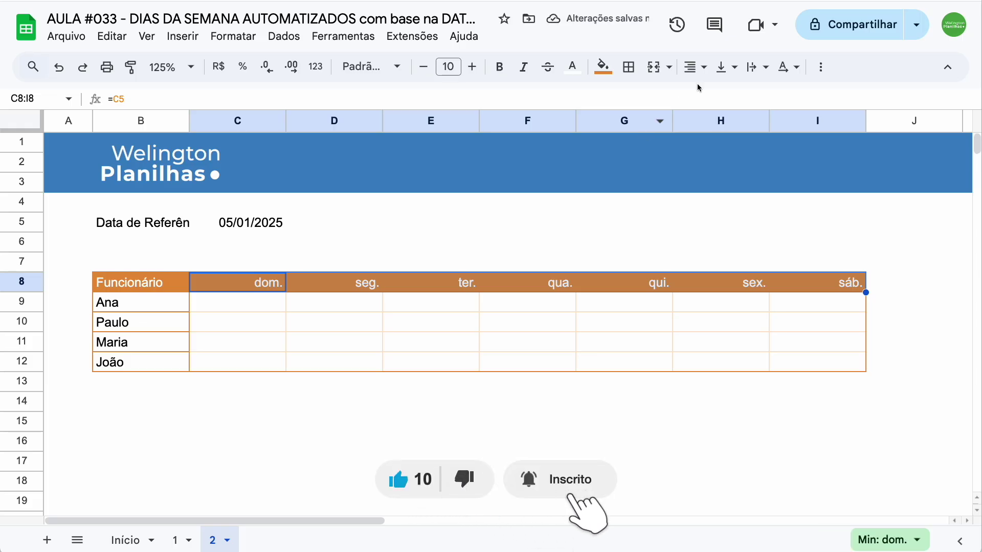
# - Centre-align the weekday headers in C8:I8
pyautogui.click(699, 70)
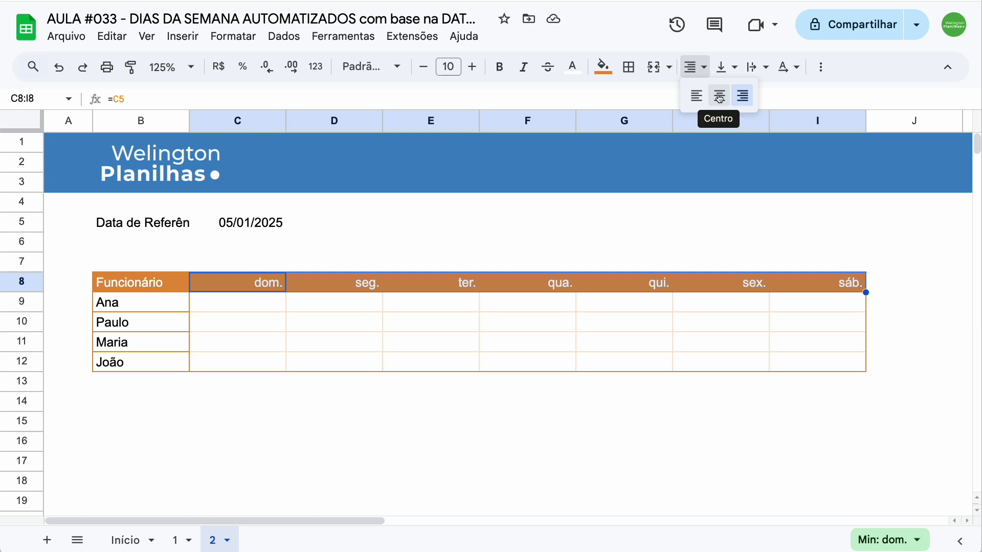
pyautogui.click(719, 96)
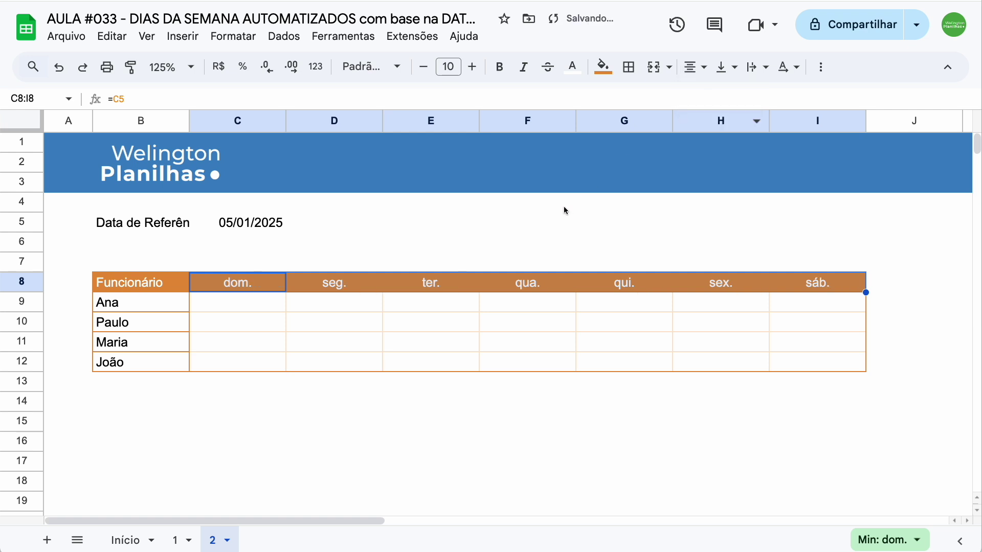
pyautogui.click(234, 261)
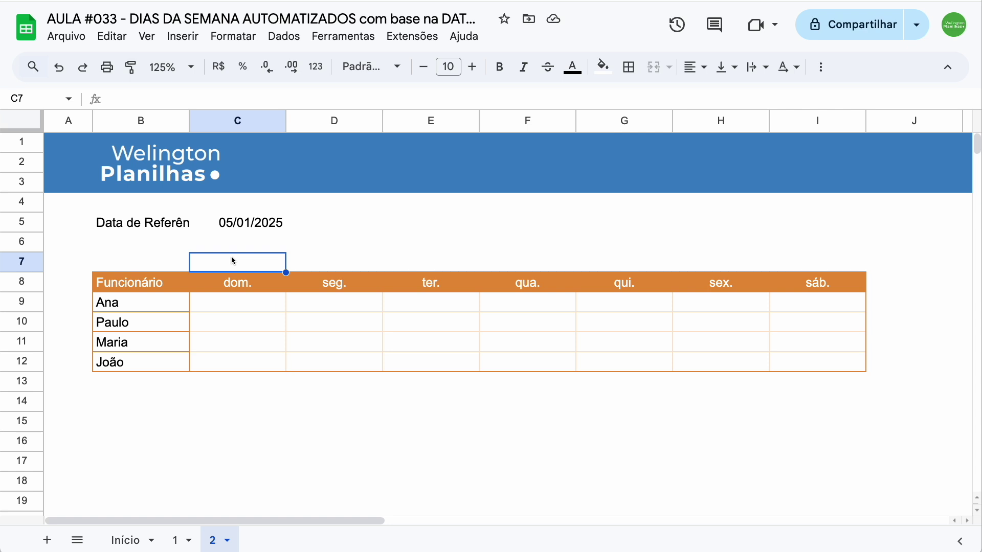
# - Enter =C8 in C7, fill it across to I7, and centre row 7
pyautogui.write('=')
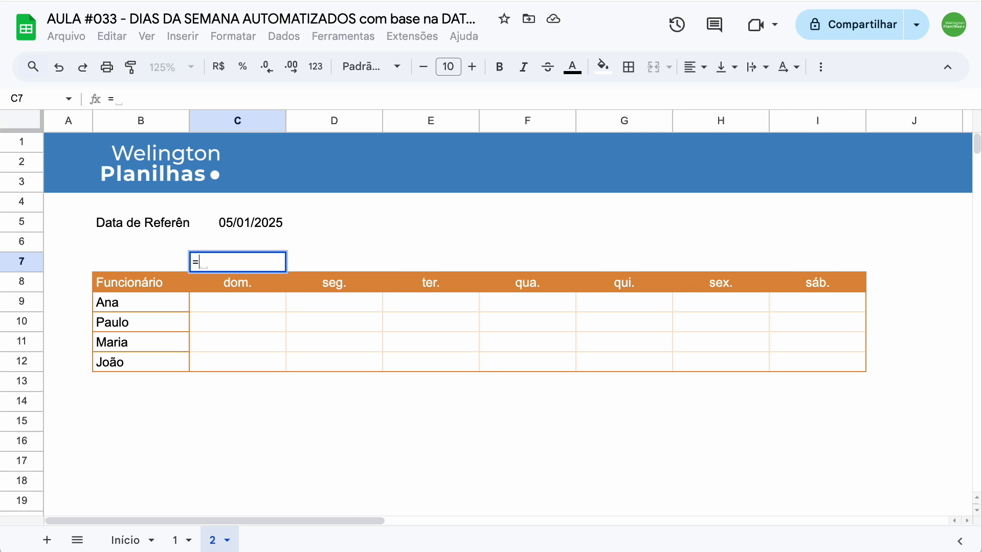
pyautogui.click(230, 285)
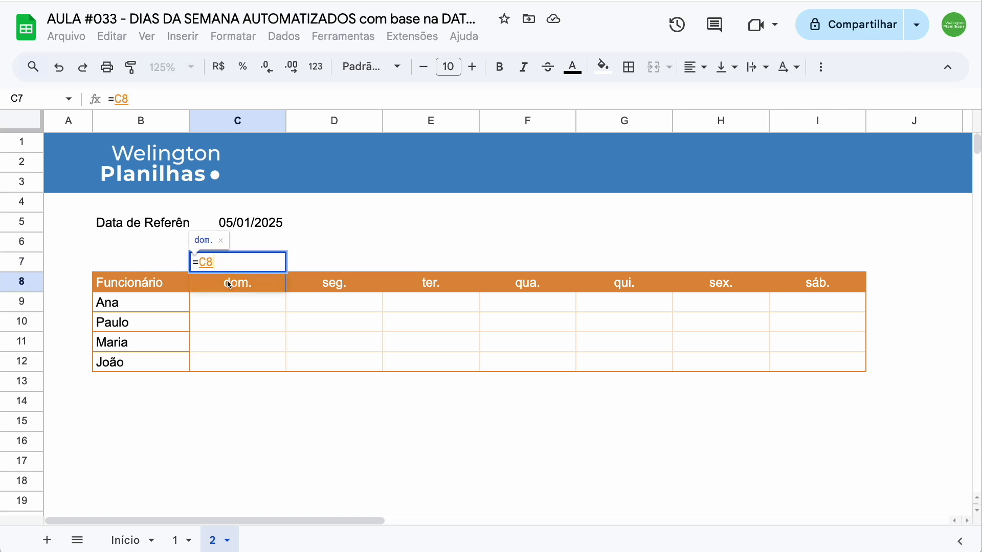
pyautogui.press('Return')
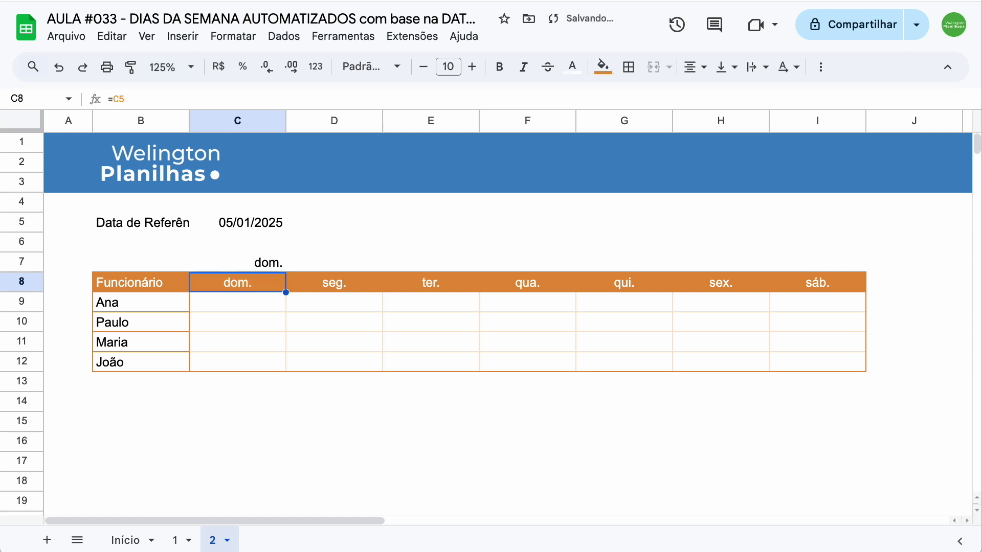
pyautogui.click(243, 265)
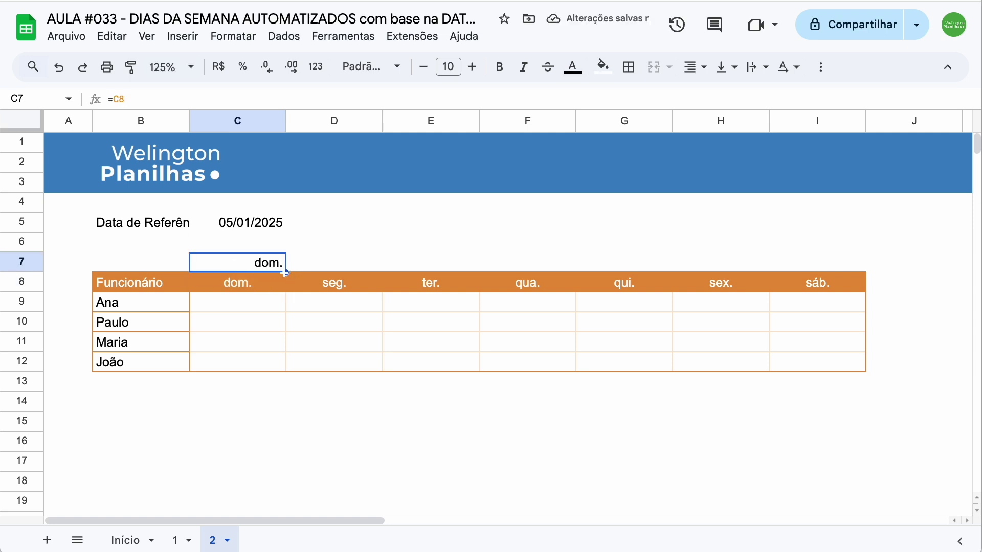
pyautogui.moveTo(286, 272); pyautogui.dragTo(804, 270)
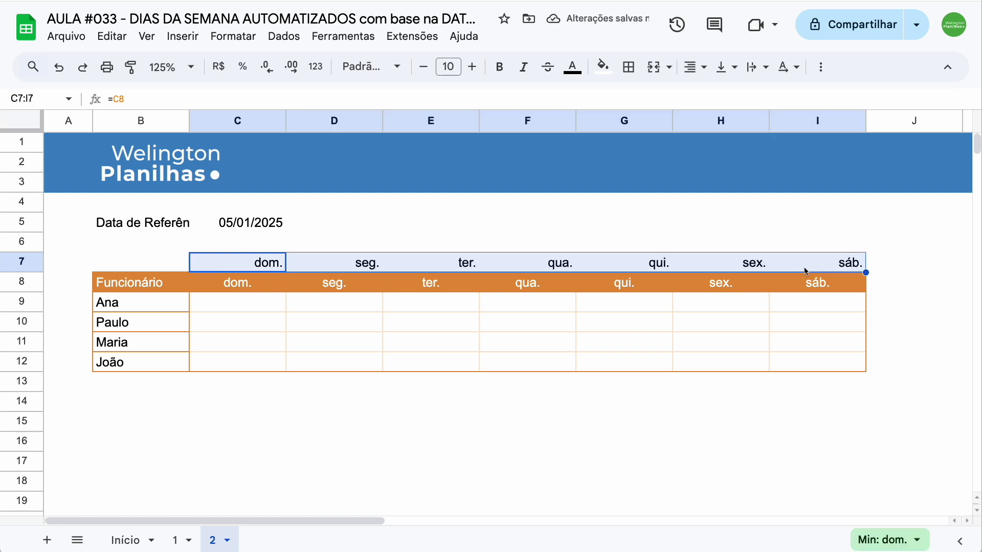
pyautogui.click(698, 71)
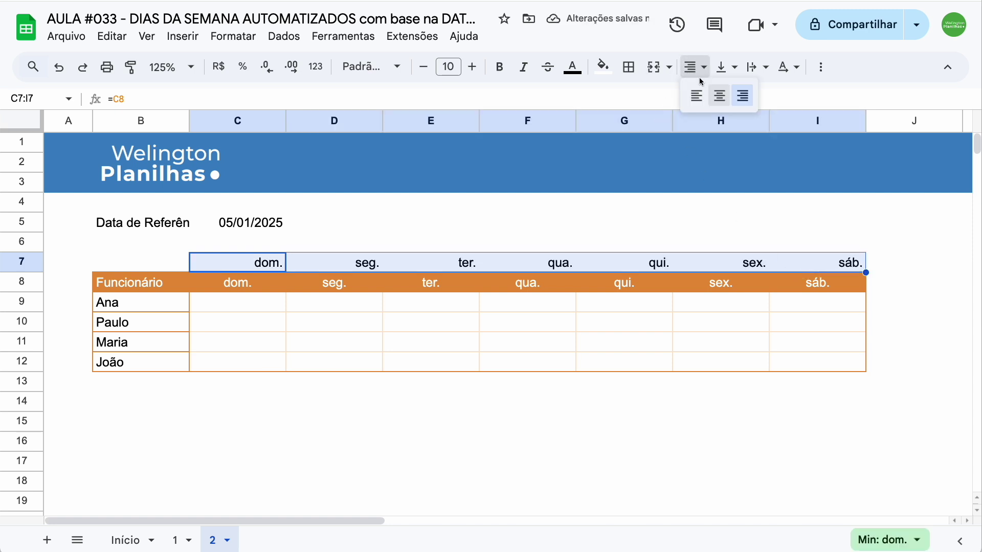
pyautogui.click(728, 101)
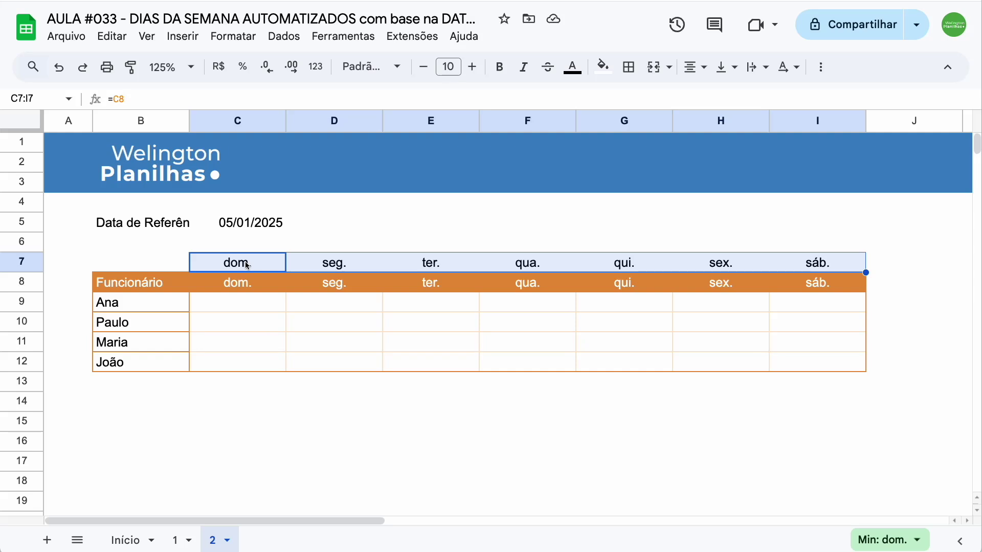
# - Start a custom date format for row 7 with a zero-padded day (05)
pyautogui.click(316, 68)
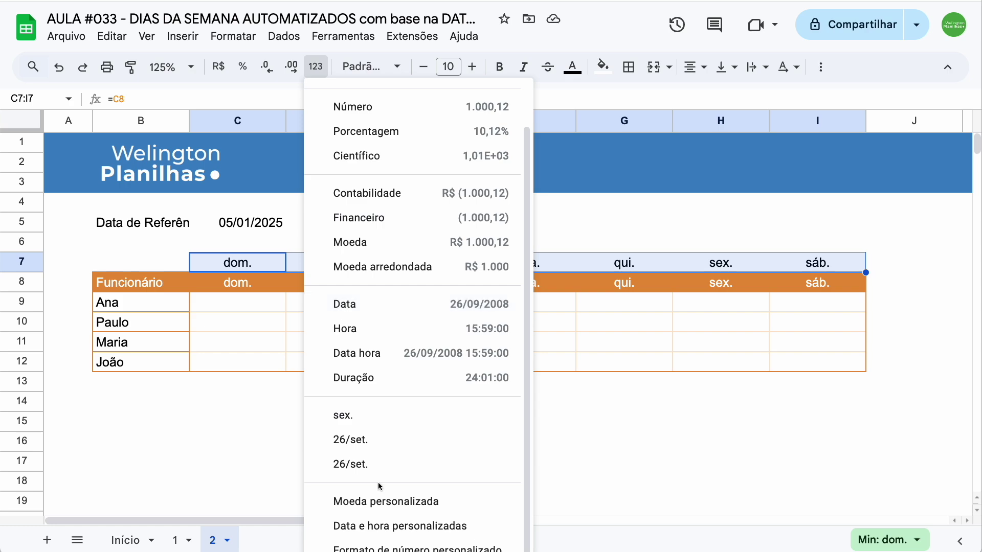
pyautogui.click(500, 532)
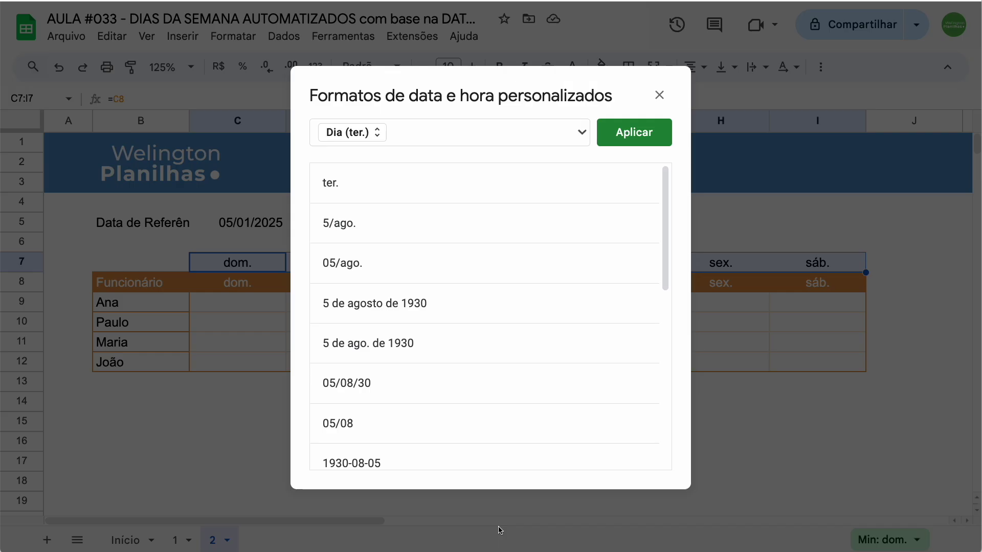
pyautogui.click(418, 131)
pyautogui.press('BackSpace')
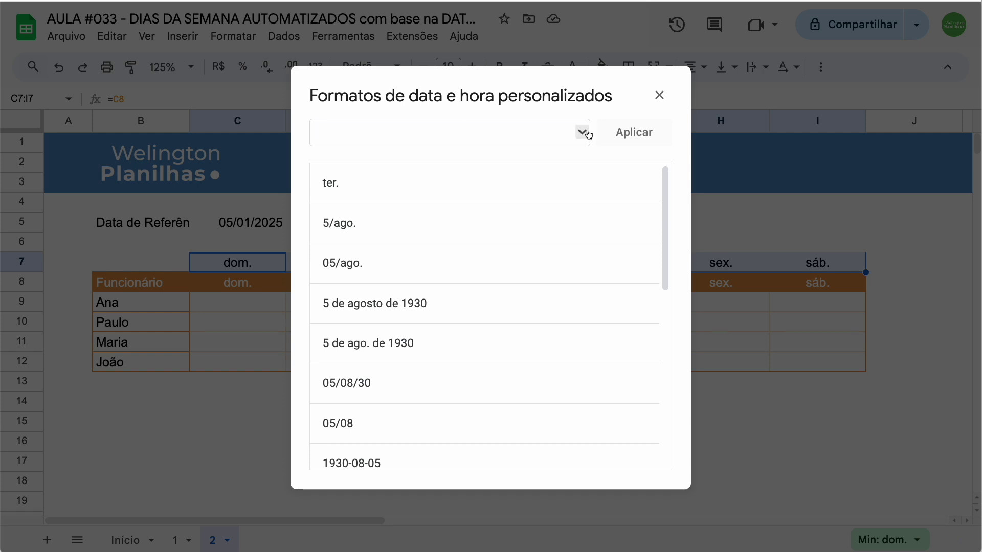
pyautogui.click(584, 132)
pyautogui.click(612, 170)
pyautogui.click(368, 137)
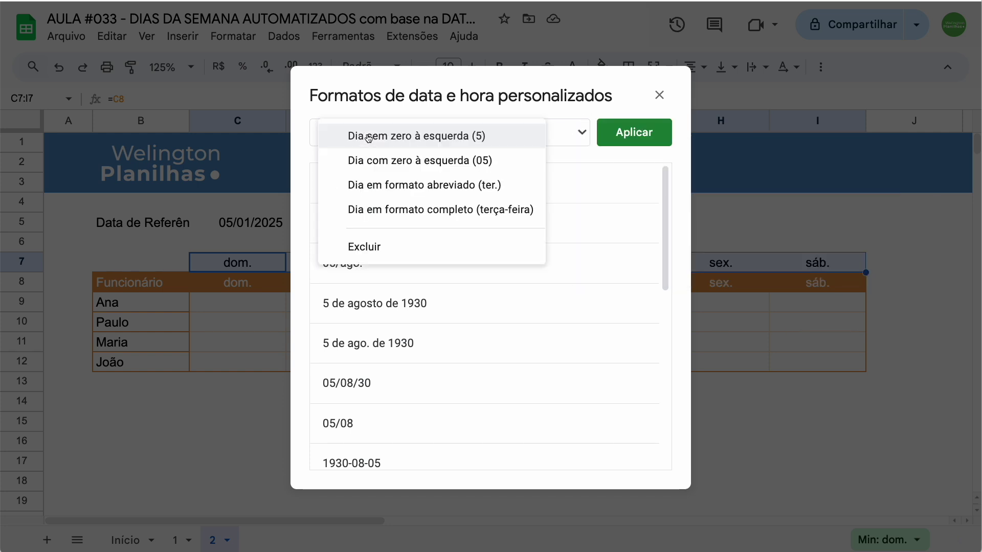
pyautogui.click(470, 160)
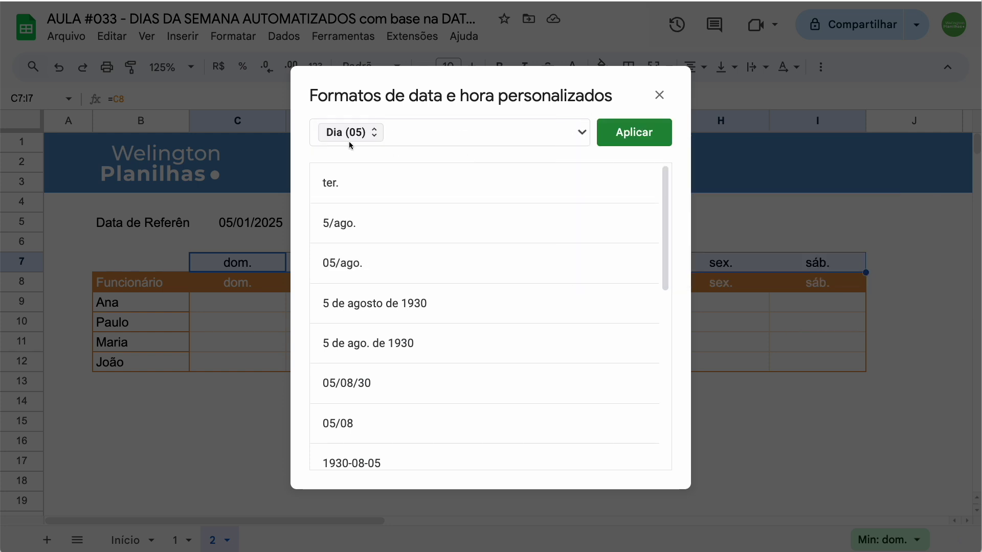
pyautogui.click(519, 137)
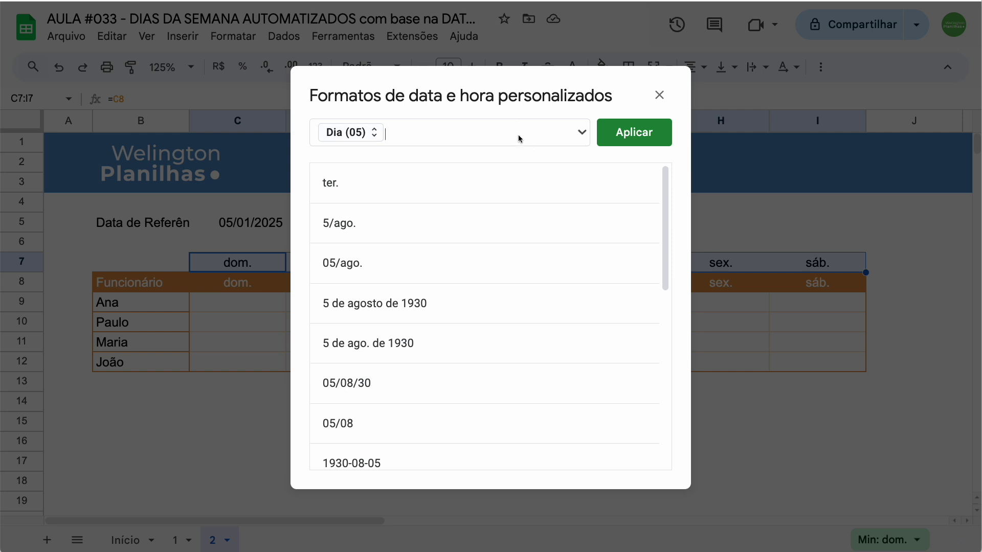
# - Add '/' and the abbreviated month, then apply, showing 05/jan. to 11/jan
pyautogui.write('/')
pyautogui.click(583, 134)
pyautogui.click(615, 193)
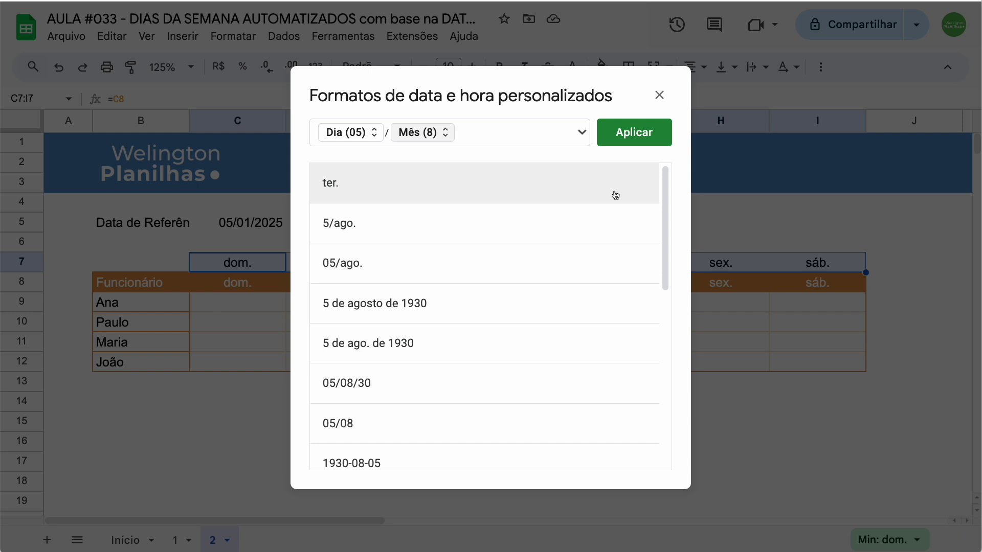
pyautogui.click(427, 133)
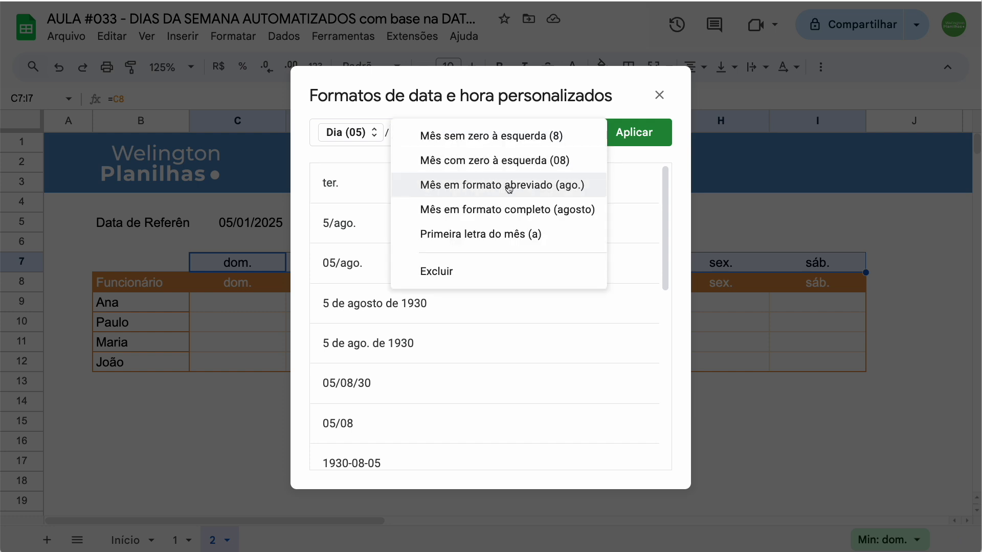
pyautogui.click(585, 186)
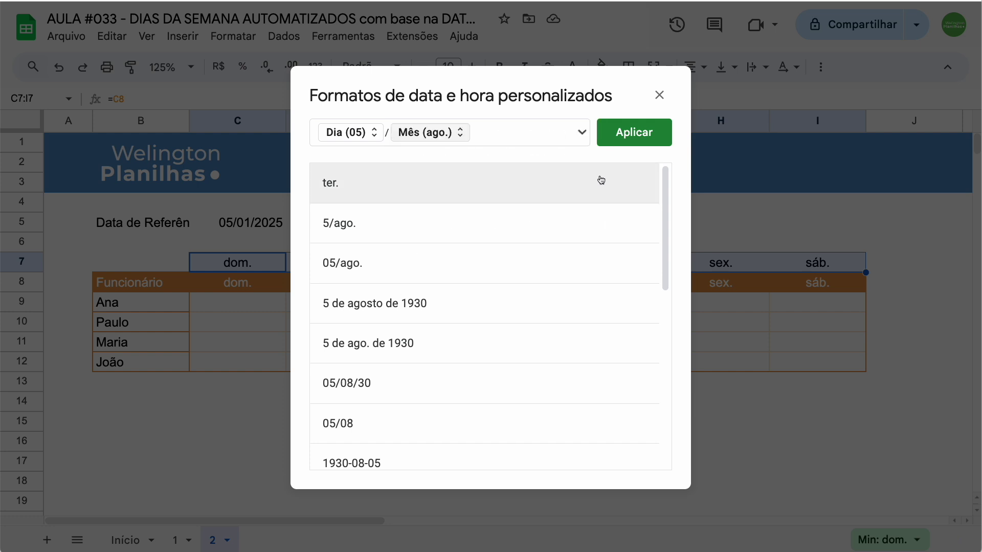
pyautogui.click(646, 137)
pyautogui.click(629, 67)
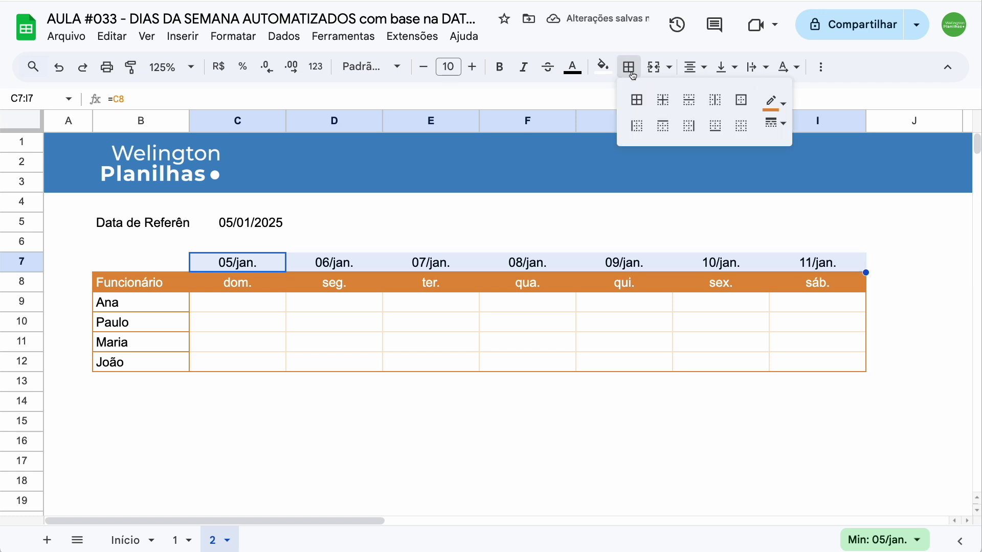
# - Give the date row C7:I7 left, right and vertical borders and a light orange fill
pyautogui.click(637, 126)
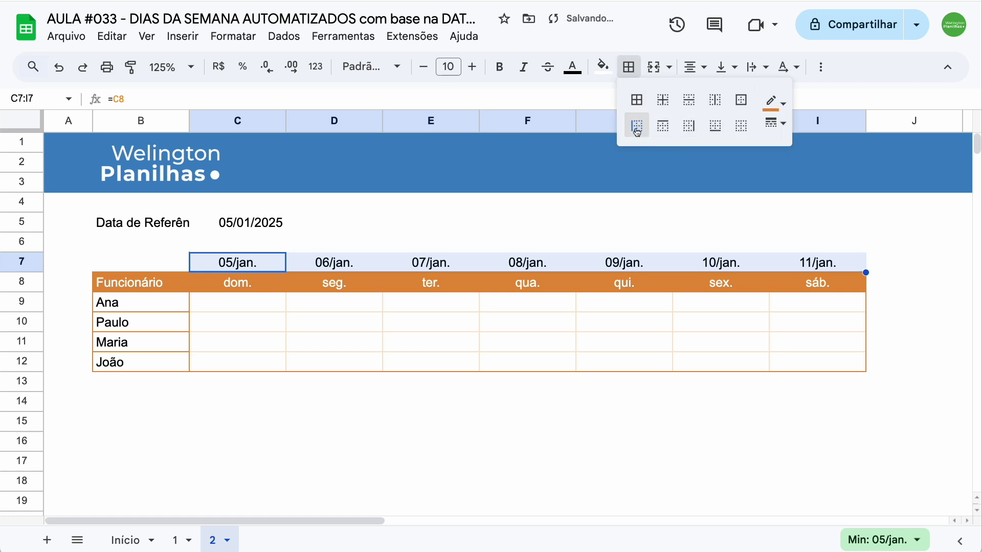
pyautogui.click(689, 134)
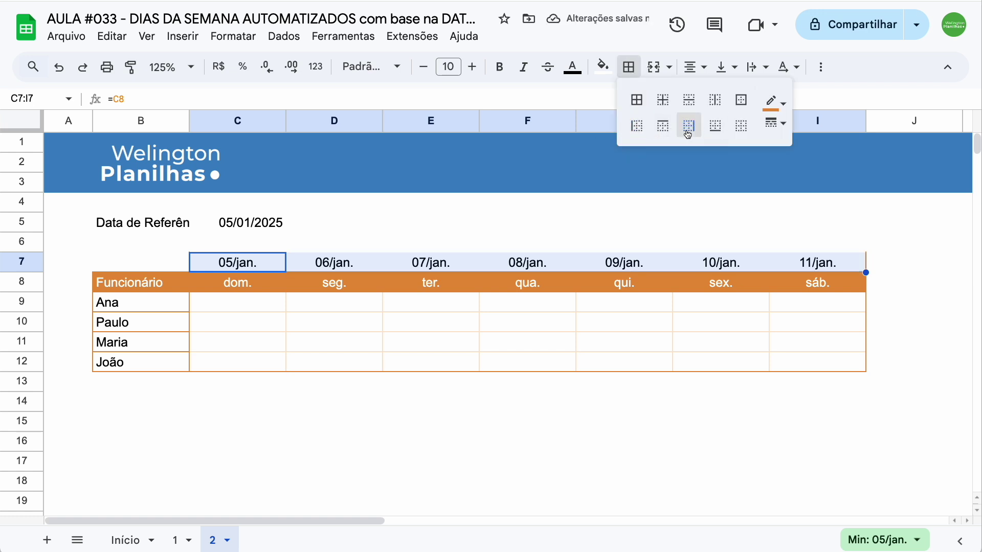
pyautogui.click(715, 100)
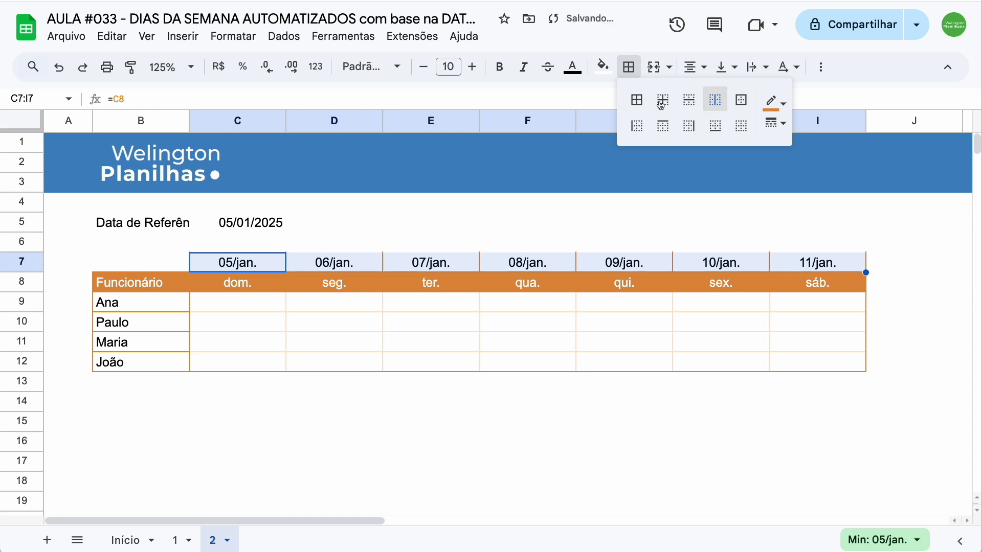
pyautogui.click(602, 67)
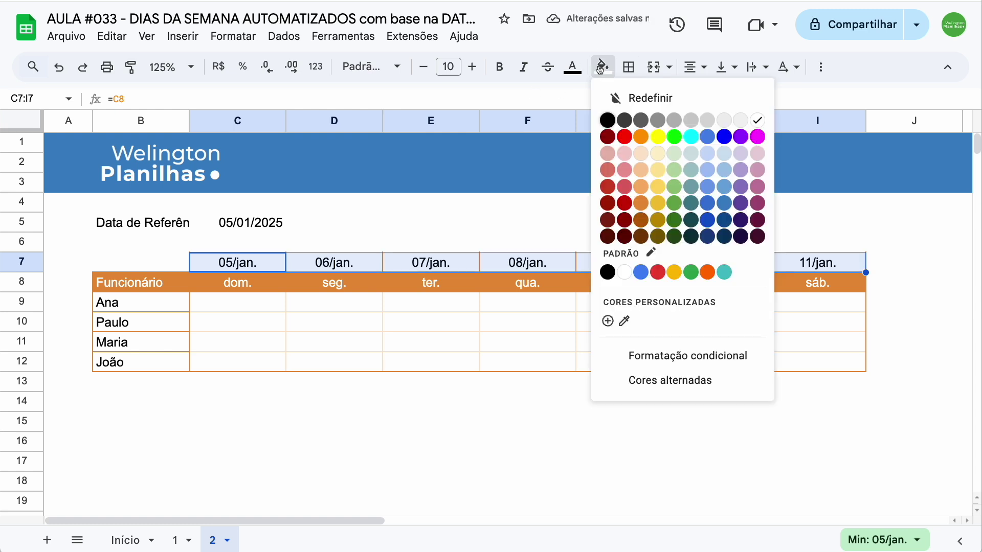
pyautogui.click(640, 154)
pyautogui.click(260, 308)
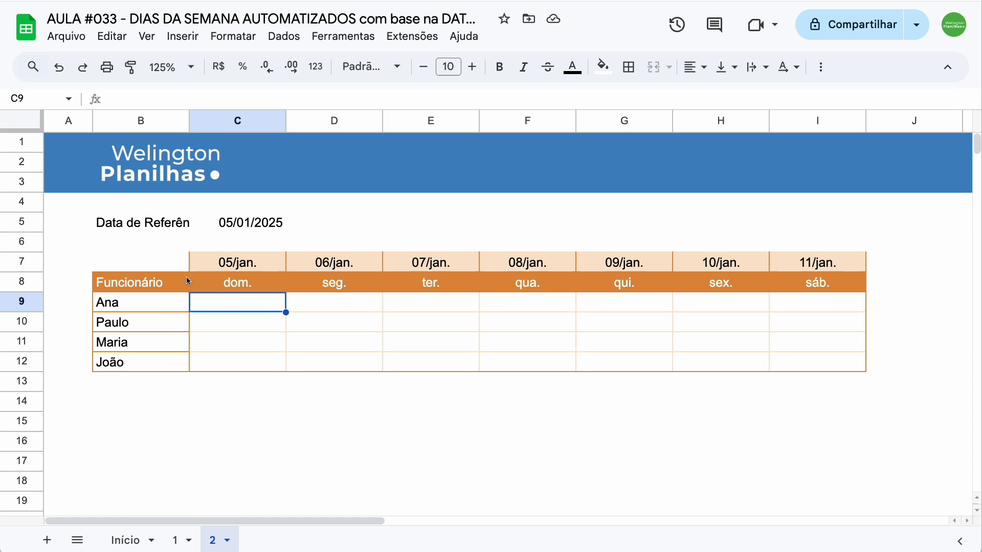
# - Fill the Data de Referência label in B5 orange, then select the schedule cells C9:I12
pyautogui.click(146, 227)
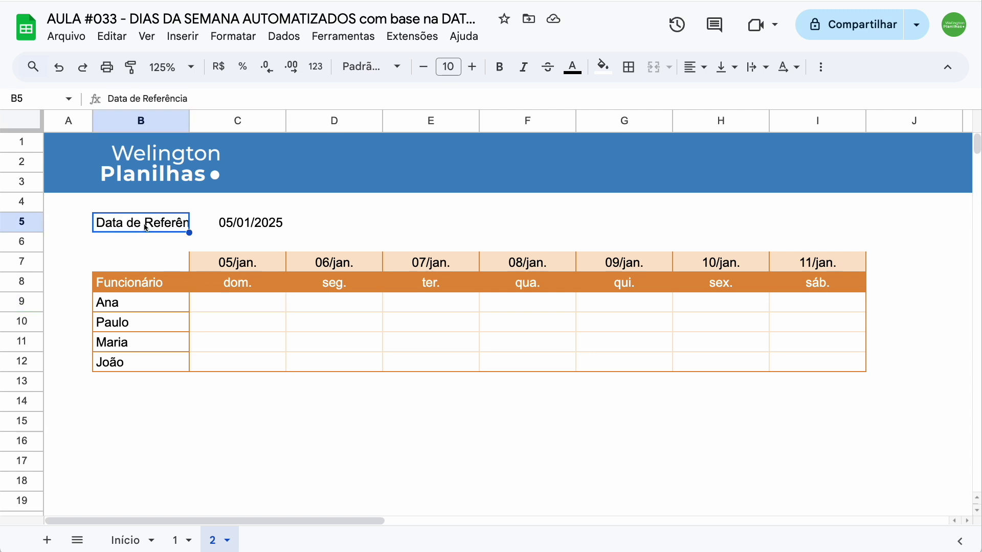
pyautogui.click(603, 67)
pyautogui.click(644, 205)
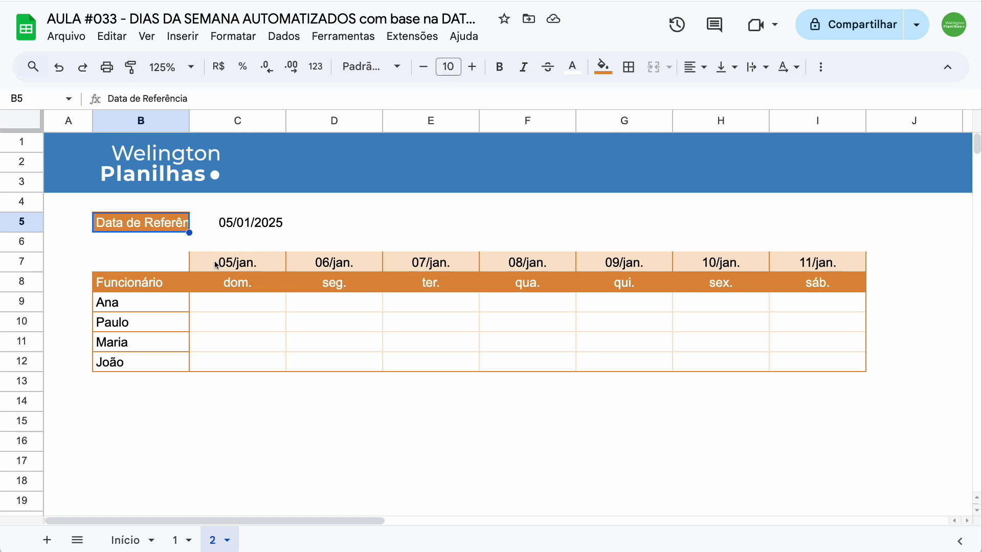
pyautogui.moveTo(238, 305); pyautogui.dragTo(794, 359)
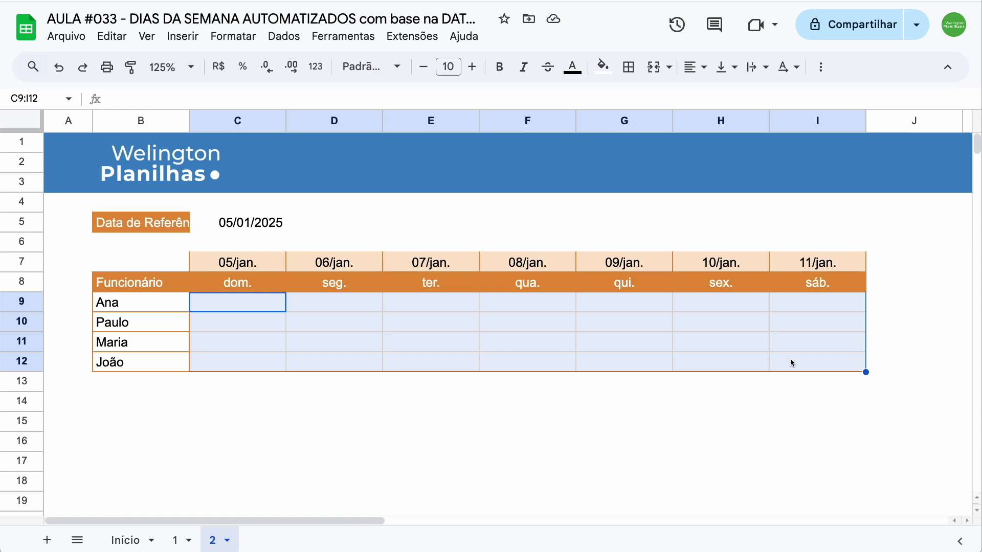
# - Insert checkboxes into C9:I12, colour them orange and shrink them to size 9
pyautogui.click(183, 36)
pyautogui.click(308, 391)
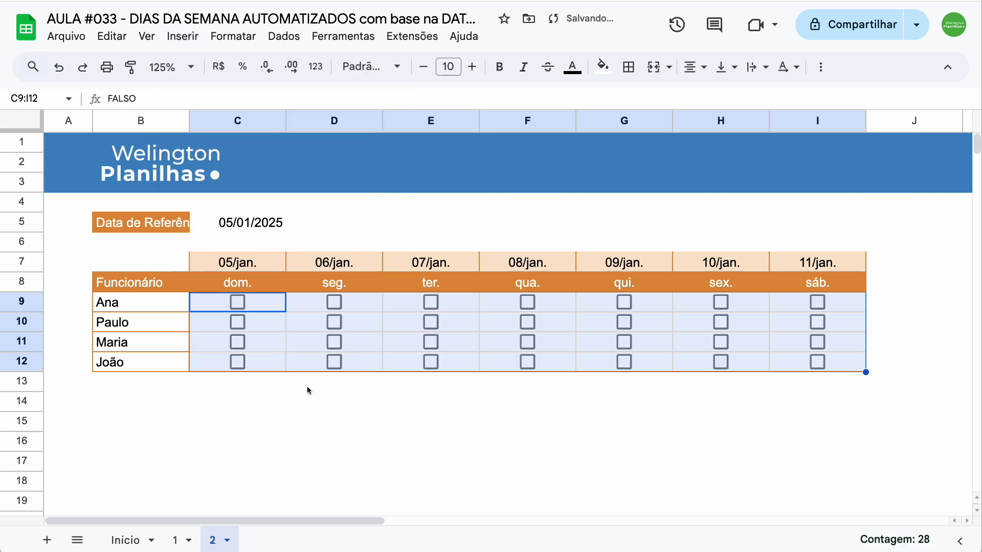
pyautogui.click(573, 69)
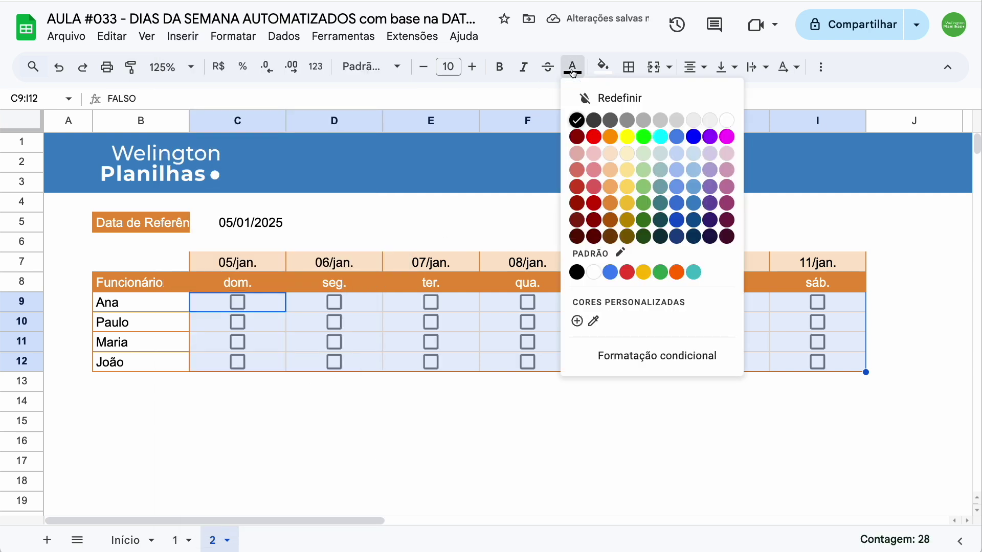
pyautogui.click(610, 203)
pyautogui.click(423, 66)
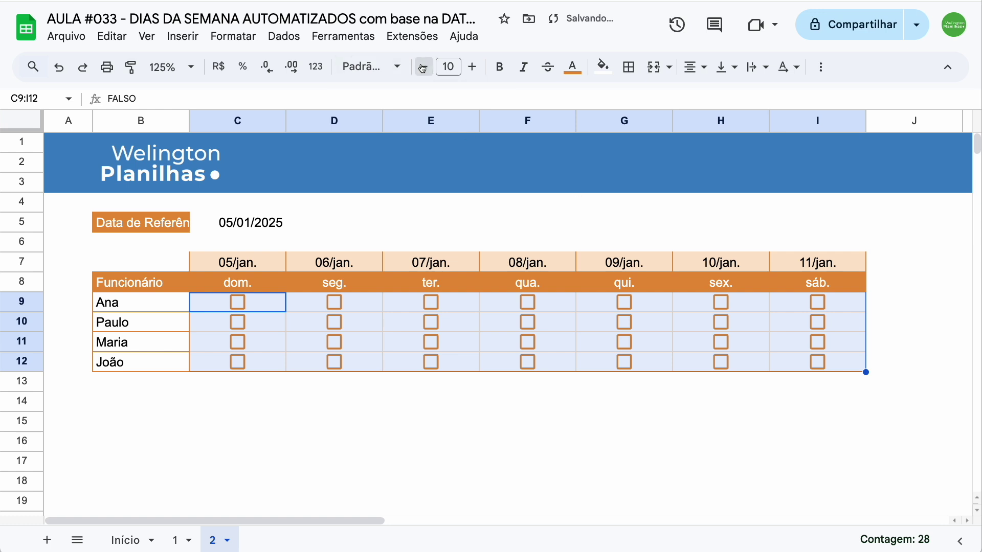
# - Tick sample days in C9, D10, E11, F12, G9, H11 and I10
pyautogui.click(239, 303)
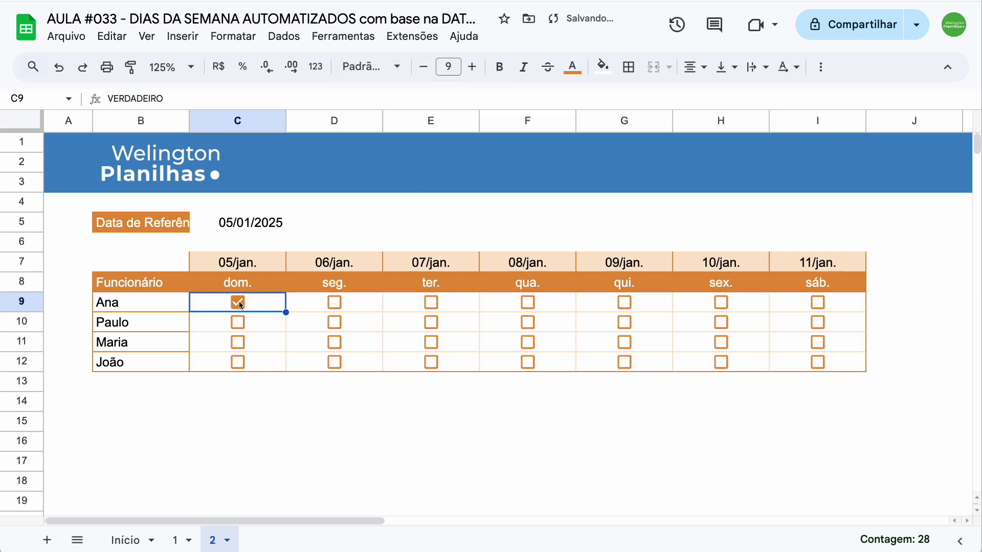
pyautogui.click(335, 322)
pyautogui.click(431, 342)
pyautogui.click(528, 362)
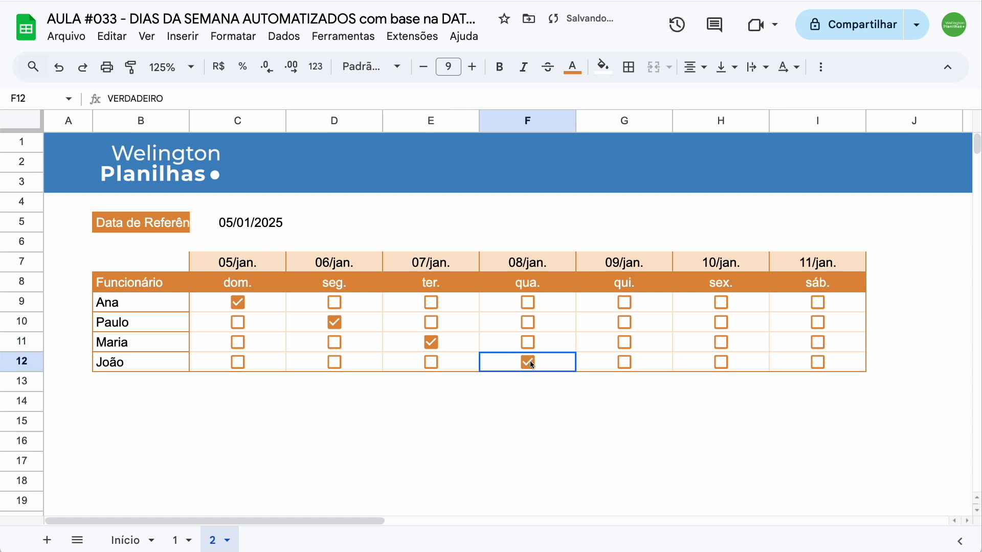
pyautogui.click(626, 303)
pyautogui.click(721, 342)
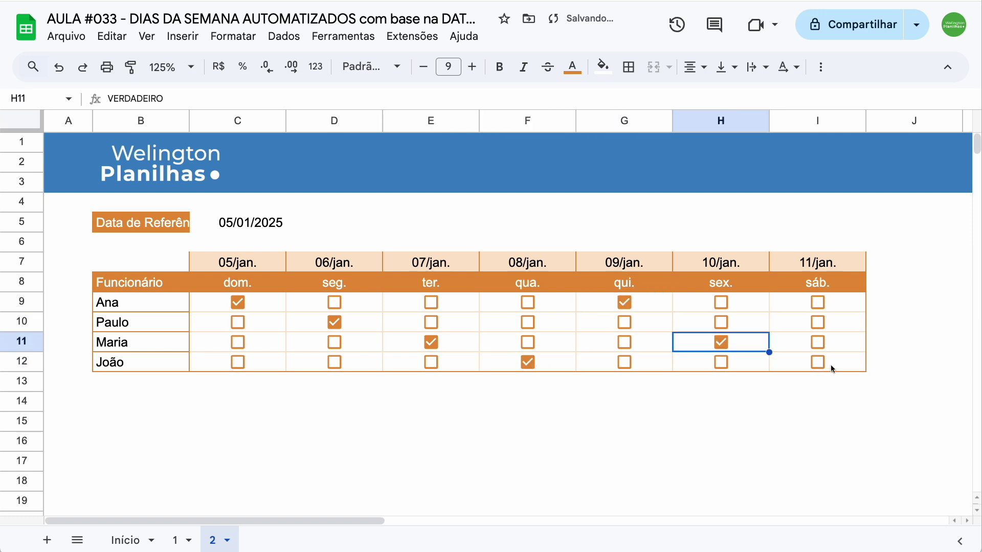
pyautogui.click(818, 323)
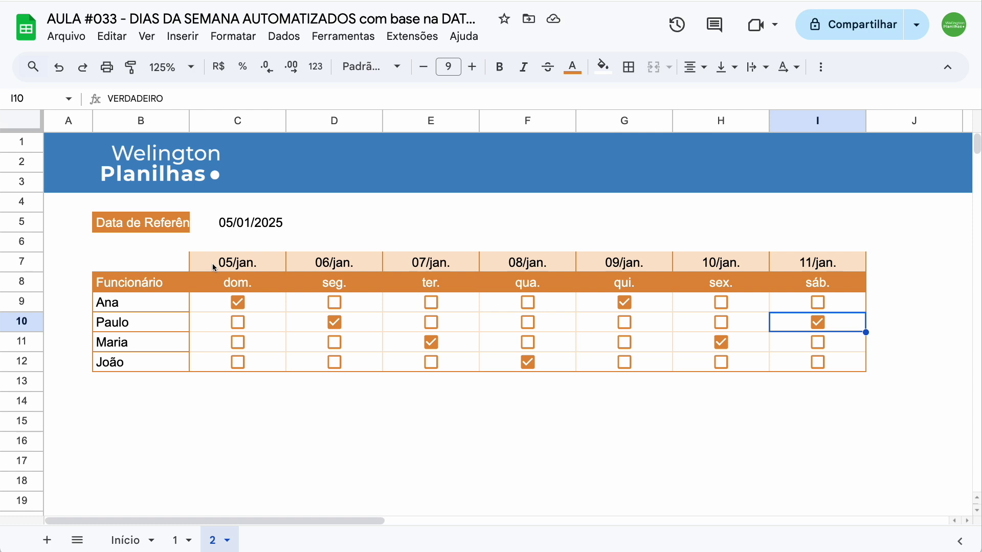
pyautogui.moveTo(213, 264); pyautogui.dragTo(810, 270)
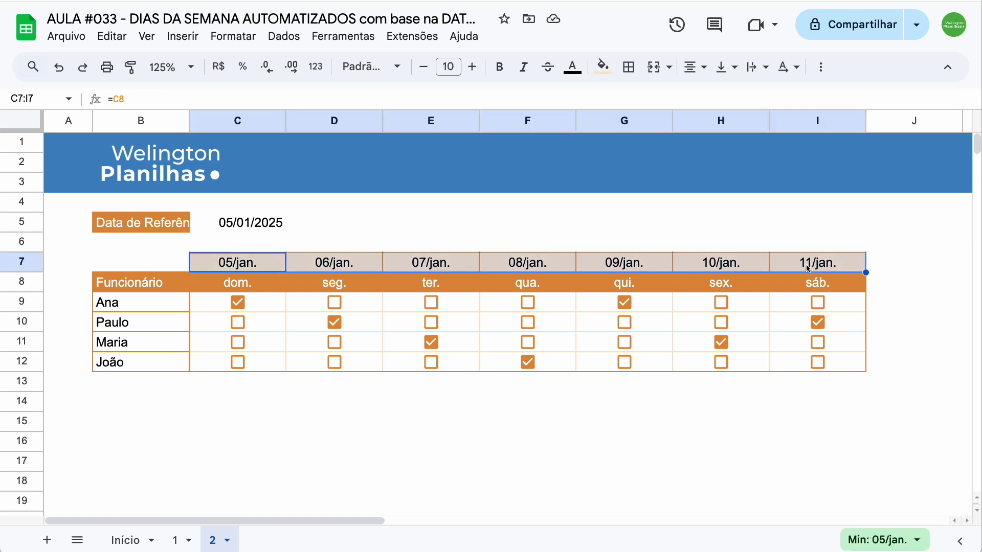
# - Rotate the date headers in C7:I7 to Inclinar para cima (tilt diagonally upward)
pyautogui.click(787, 70)
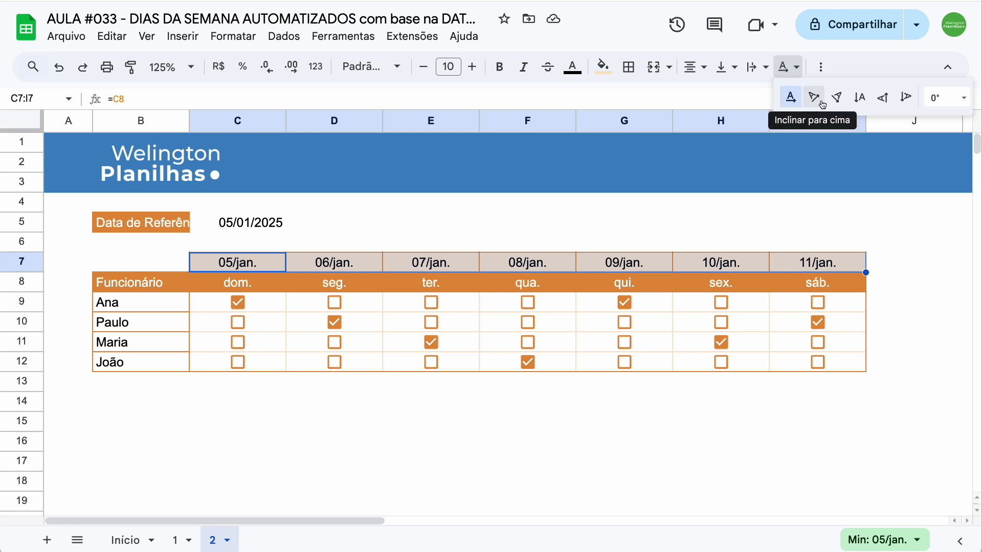
pyautogui.click(823, 106)
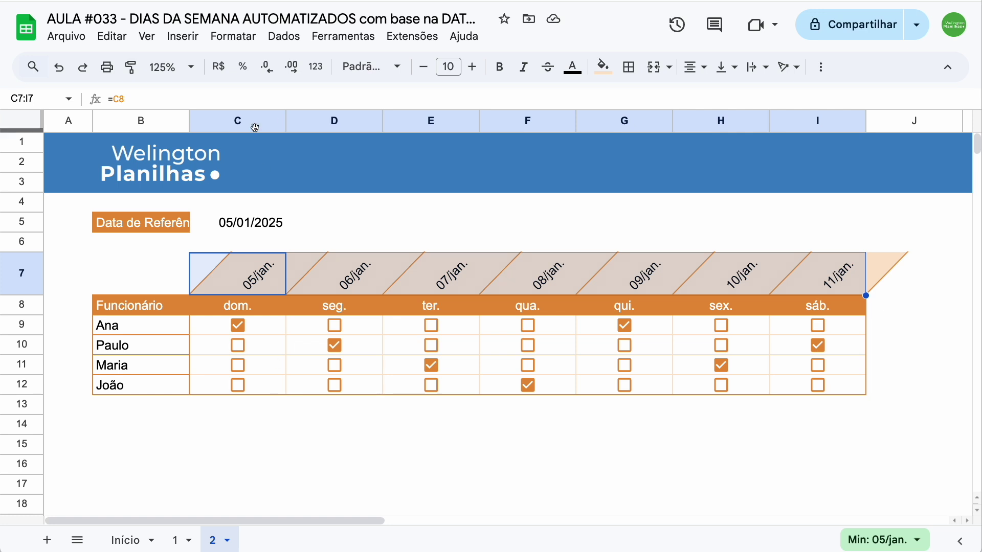
pyautogui.moveTo(240, 120); pyautogui.dragTo(786, 115)
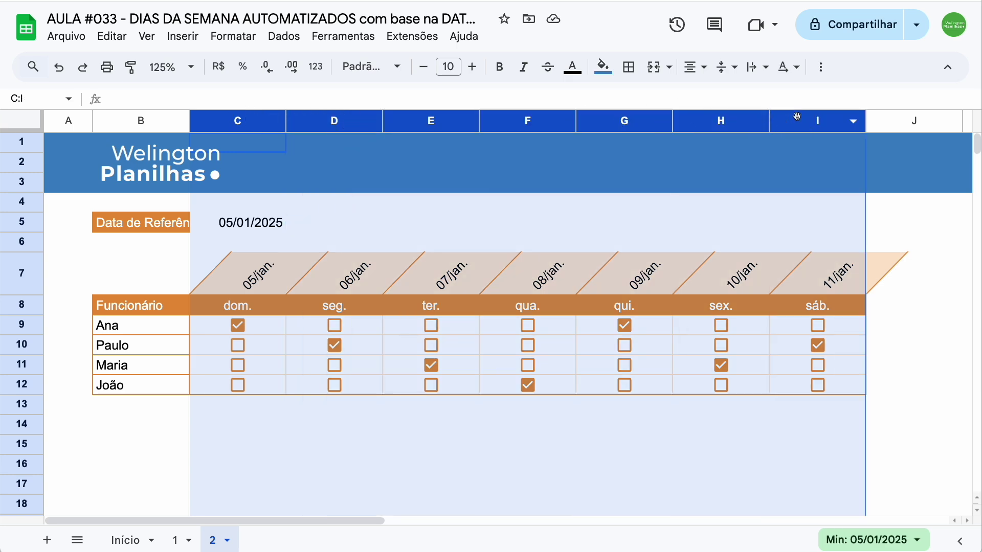
# - Resize columns C through I to 55 pixels wide each
pyautogui.rightClick(274, 124)
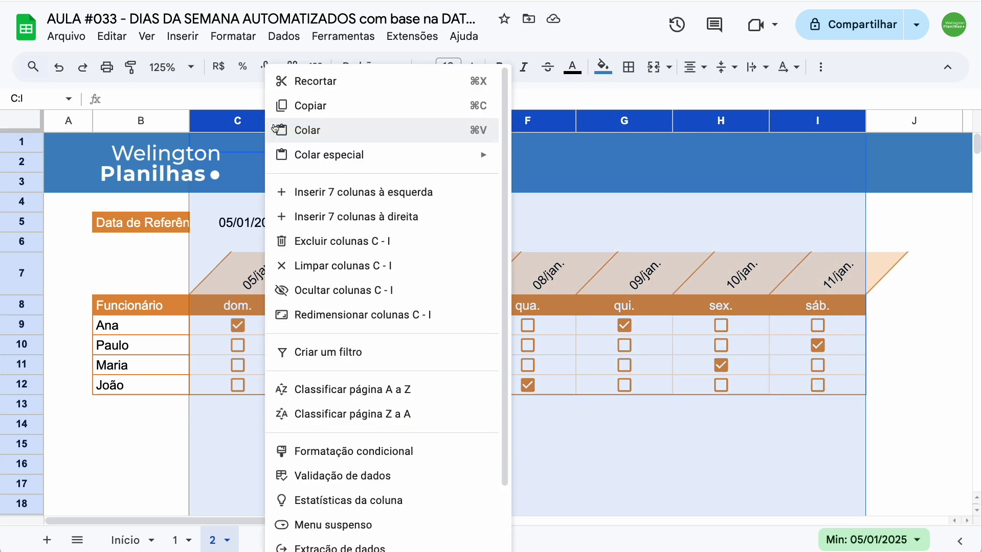
pyautogui.click(324, 315)
pyautogui.write('55')
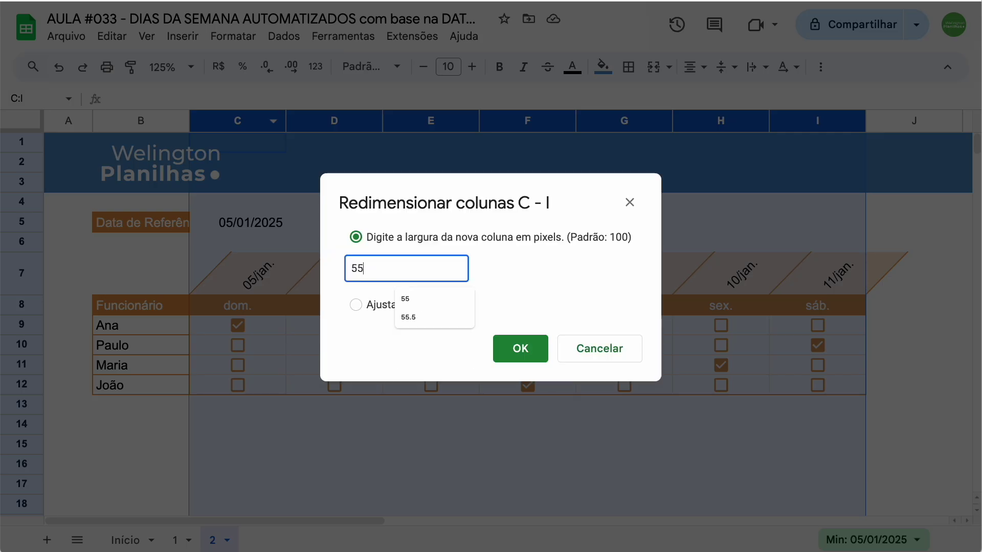
pyautogui.press('Return')
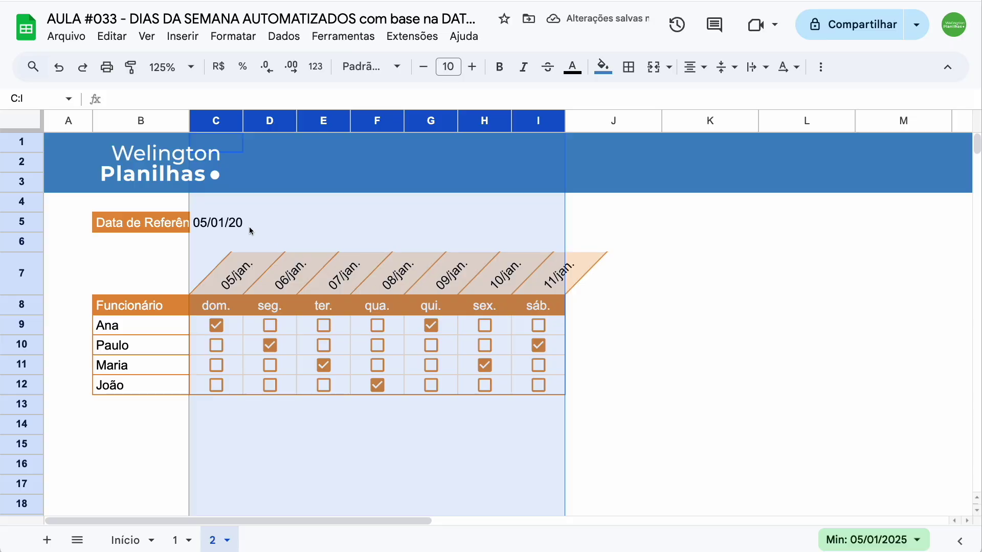
pyautogui.click(213, 227)
pyautogui.moveTo(236, 222); pyautogui.dragTo(268, 225)
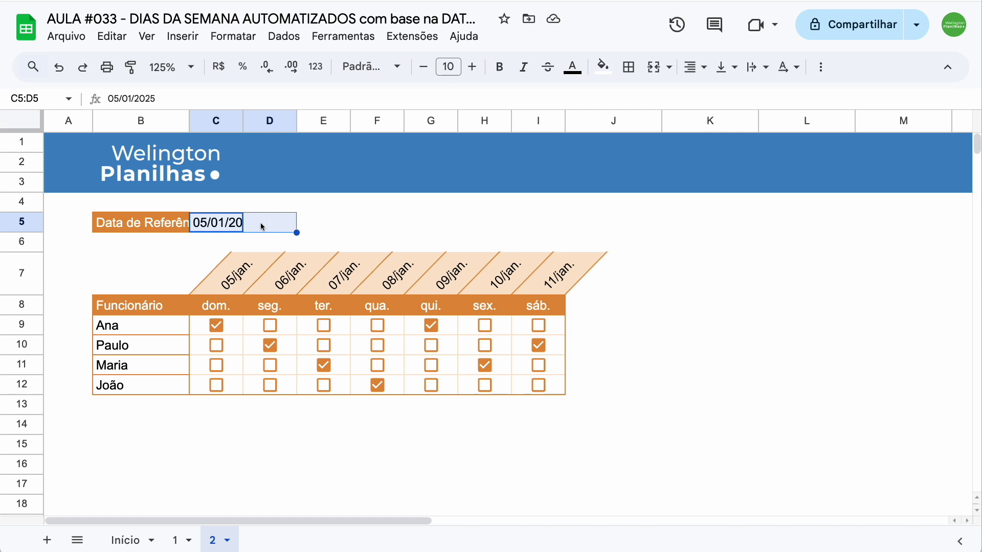
# - Merge the reference date across C5:D5, fill it light yellow and centre it
pyautogui.click(654, 67)
pyautogui.click(629, 67)
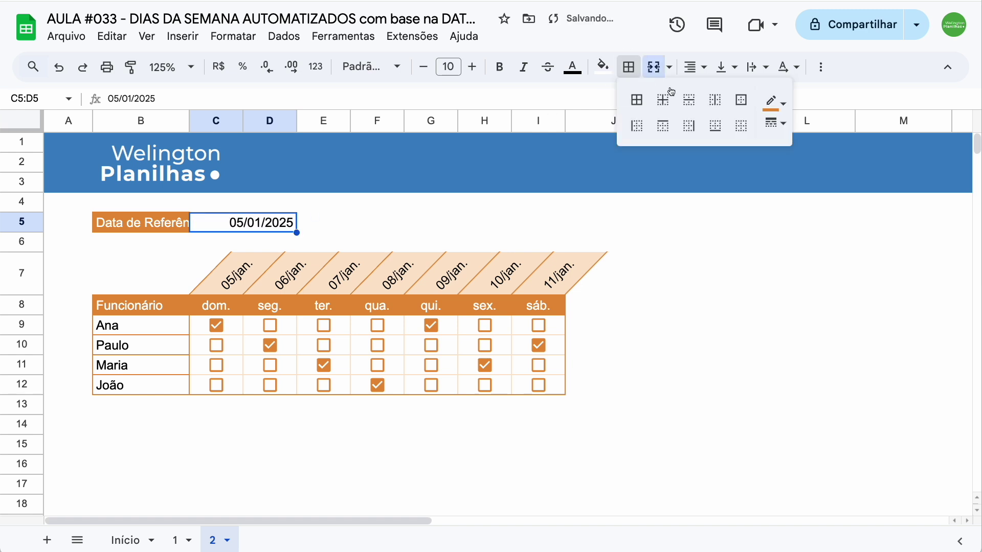
pyautogui.click(740, 100)
pyautogui.click(604, 67)
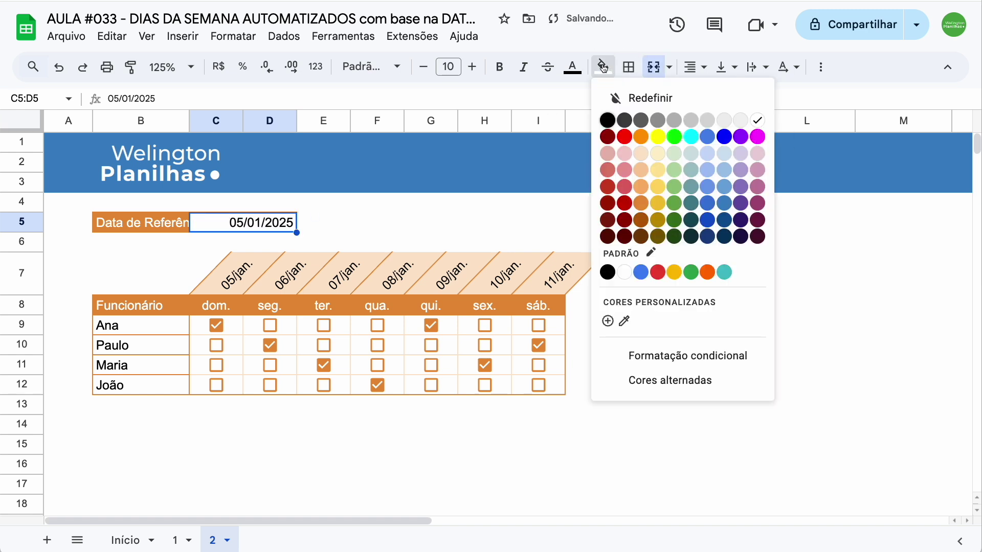
pyautogui.click(657, 157)
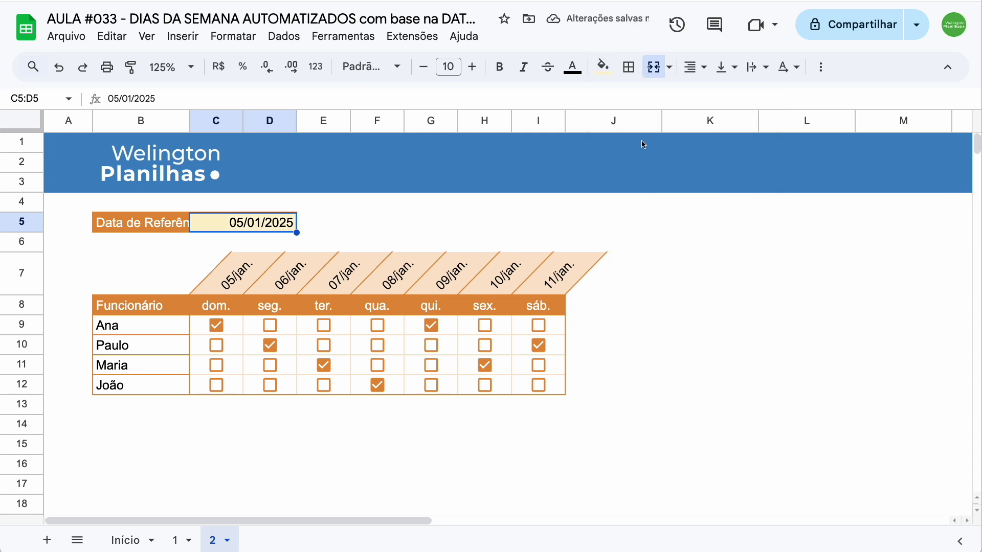
pyautogui.click(694, 67)
pyautogui.click(719, 96)
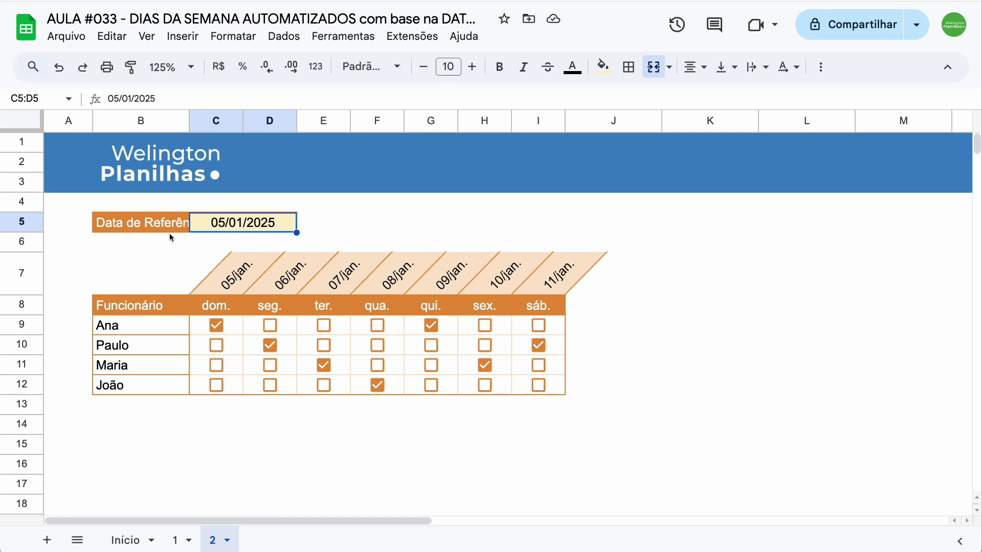
# - Autofit column B to its label and fill employee names B9:B12 light orange
pyautogui.click(142, 227)
pyautogui.moveTo(190, 119); pyautogui.dragTo(189, 119)
pyautogui.doubleClick(189, 119)
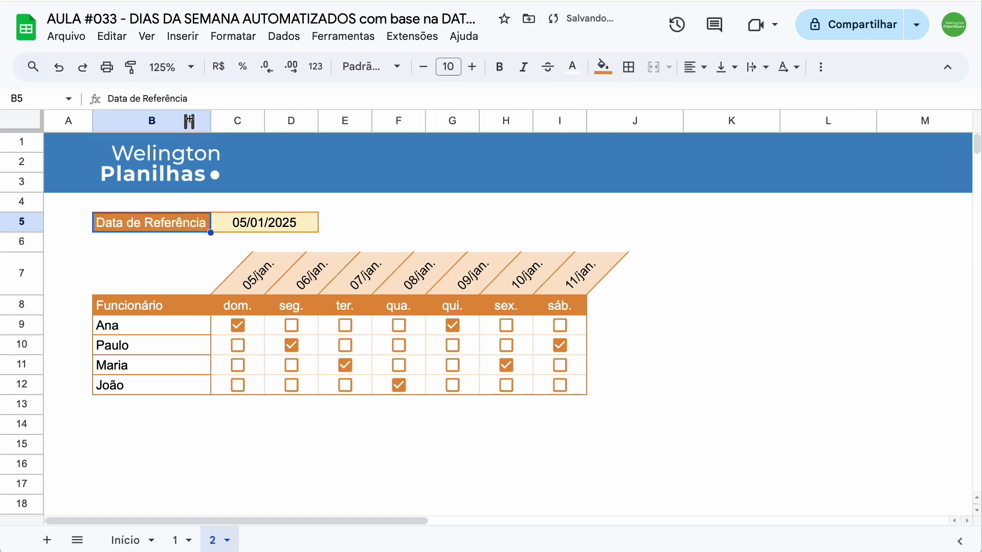
pyautogui.moveTo(167, 325); pyautogui.dragTo(167, 386)
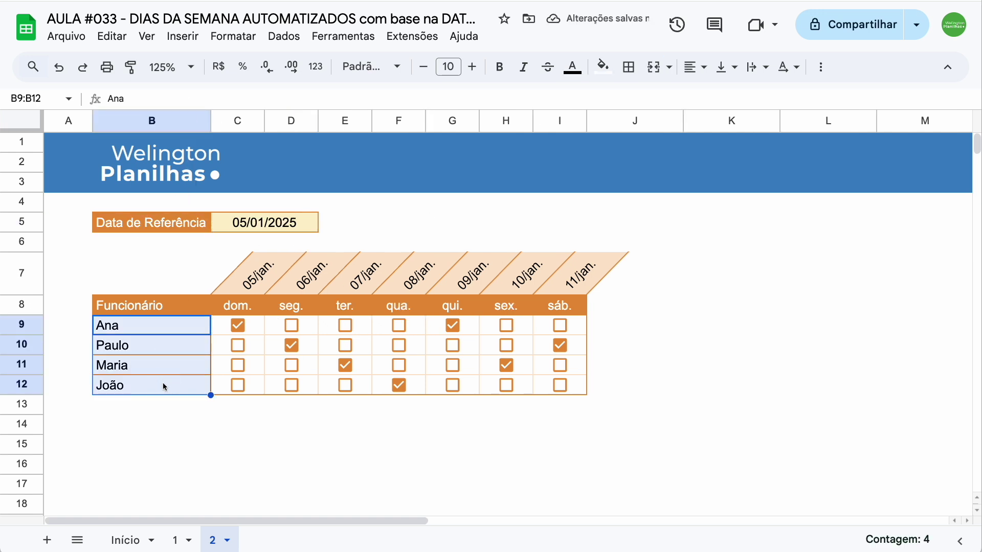
pyautogui.click(604, 67)
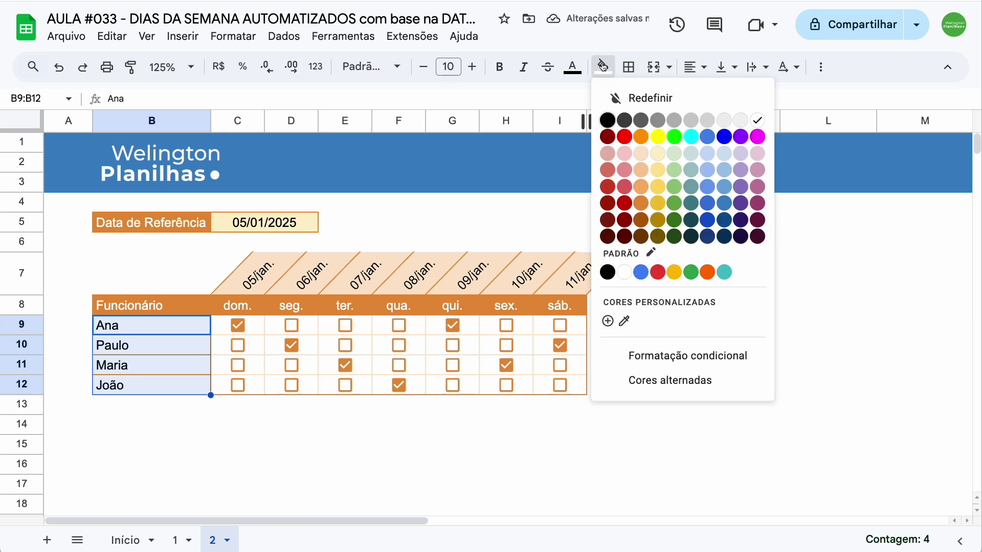
pyautogui.click(642, 170)
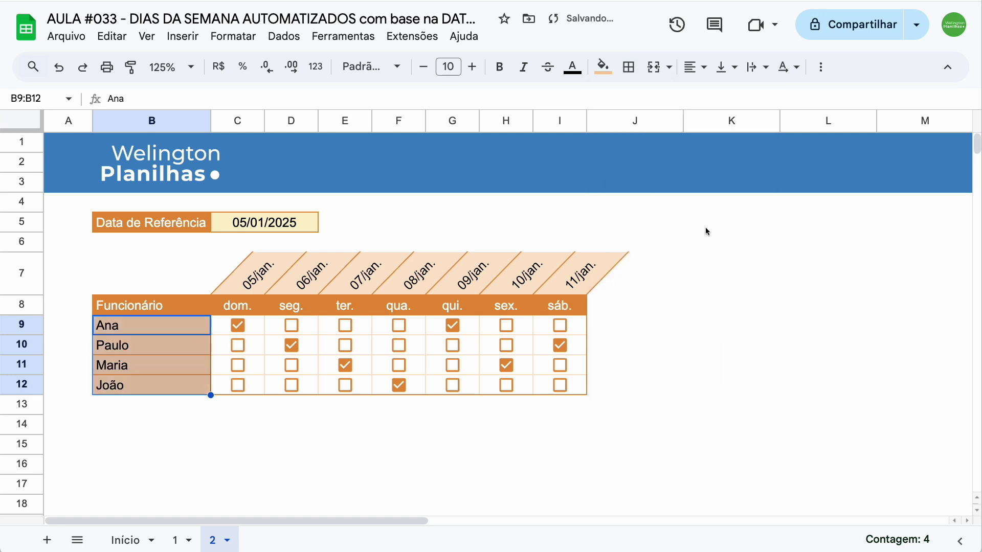
pyautogui.click(259, 228)
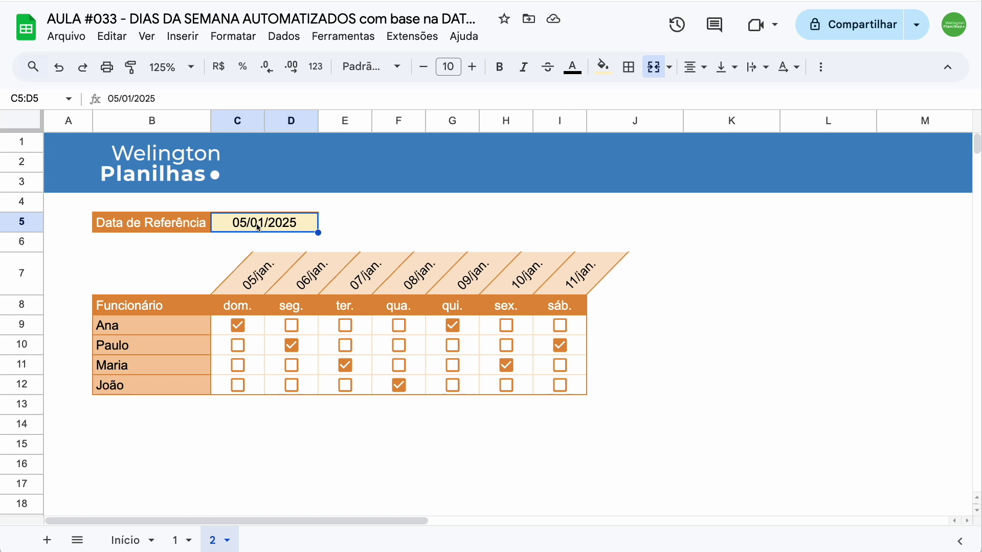
# - Set the reference date to 05/02/2025 via the date picker, shifting headers to 05/fev.–11/fev
pyautogui.doubleClick(258, 225)
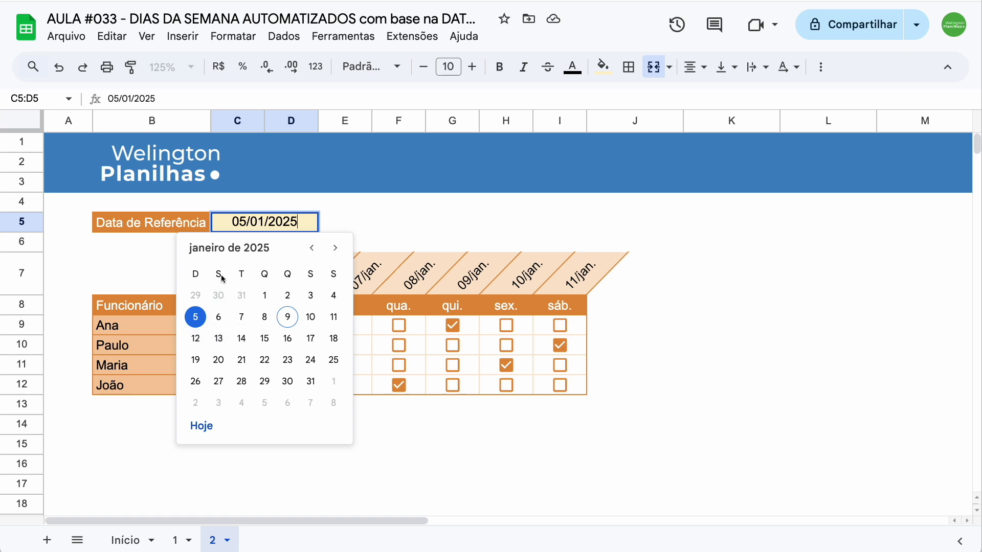
pyautogui.click(218, 338)
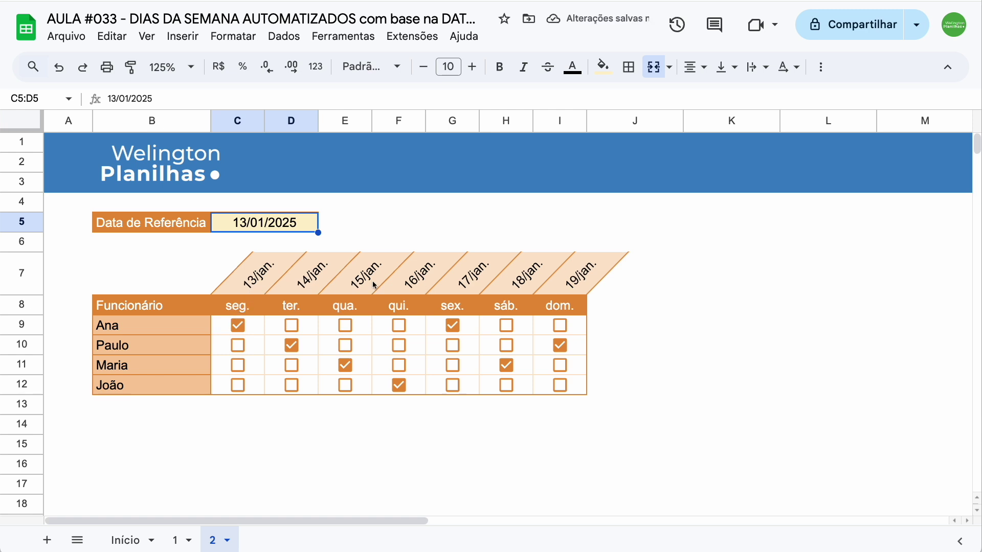
pyautogui.doubleClick(235, 221)
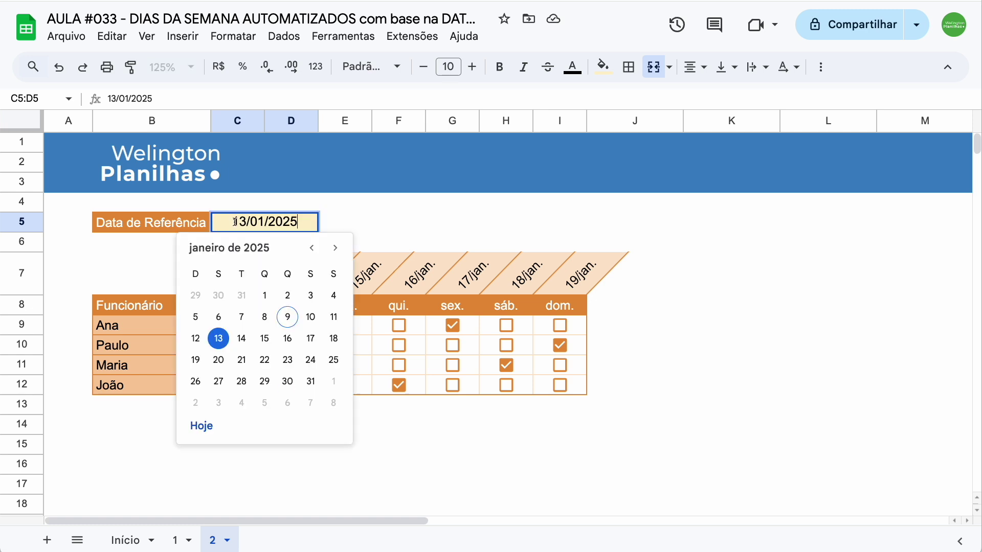
pyautogui.click(340, 251)
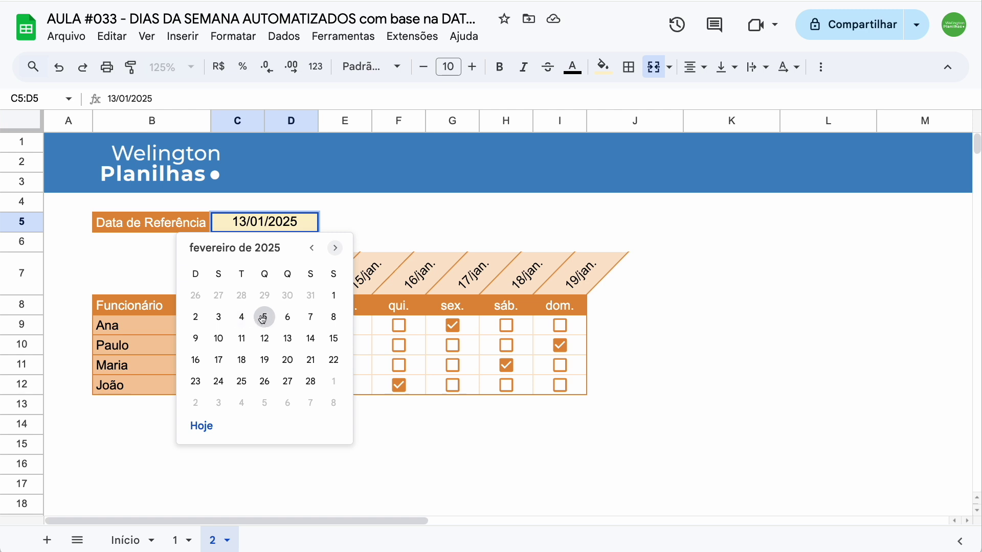
pyautogui.click(263, 320)
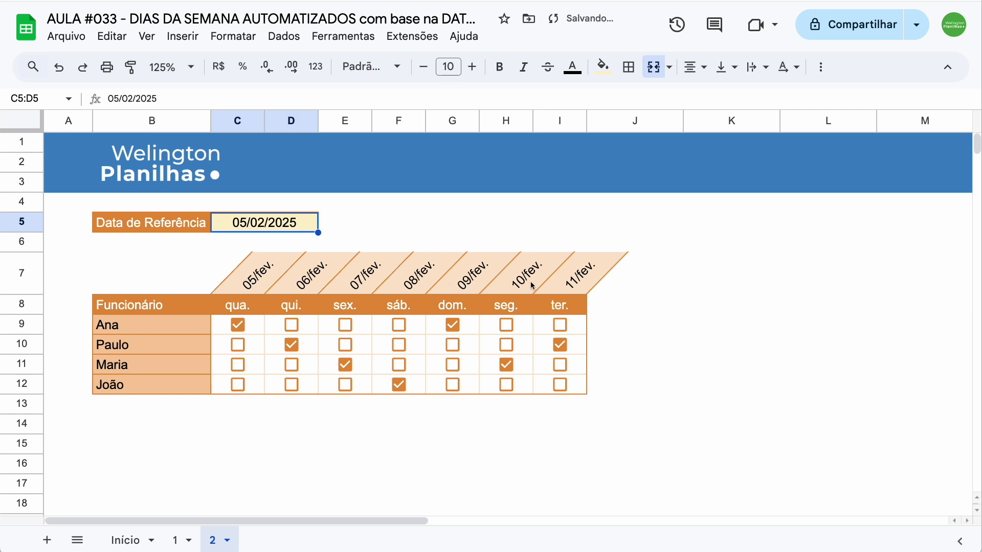
pyautogui.click(245, 416)
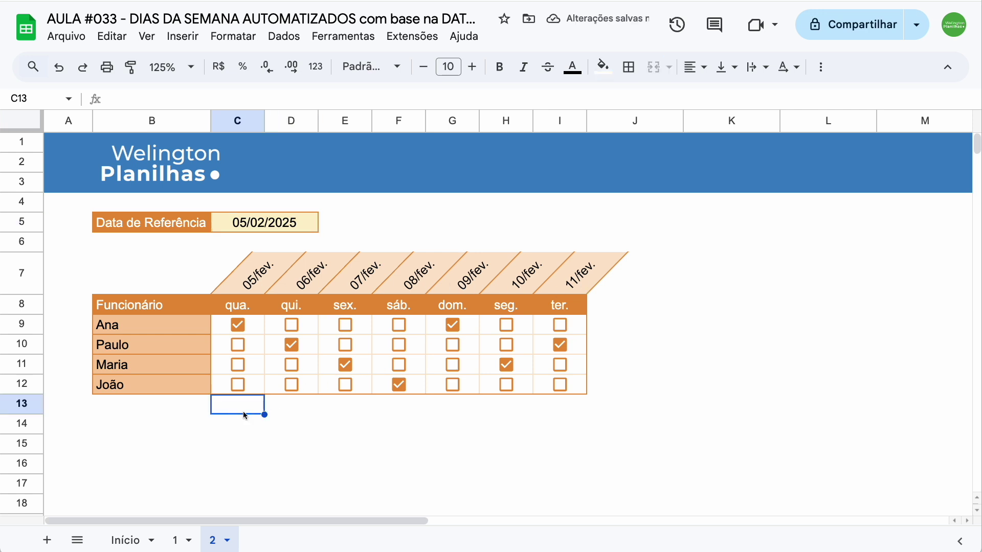